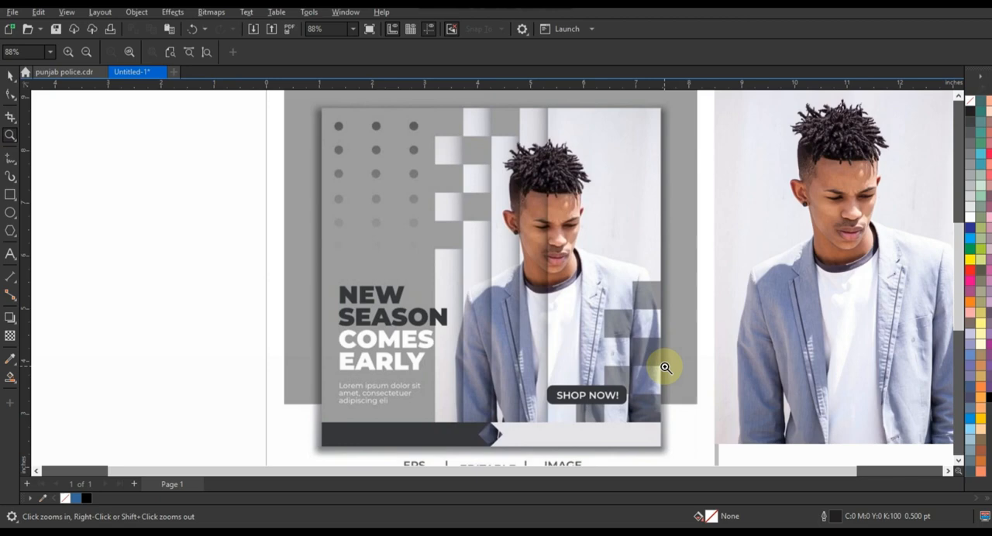
# - Draw a square about 9.43 inches wide in the empty area beside the page and set its outline width to 3.0 pt
pyautogui.rightClick(665, 367)
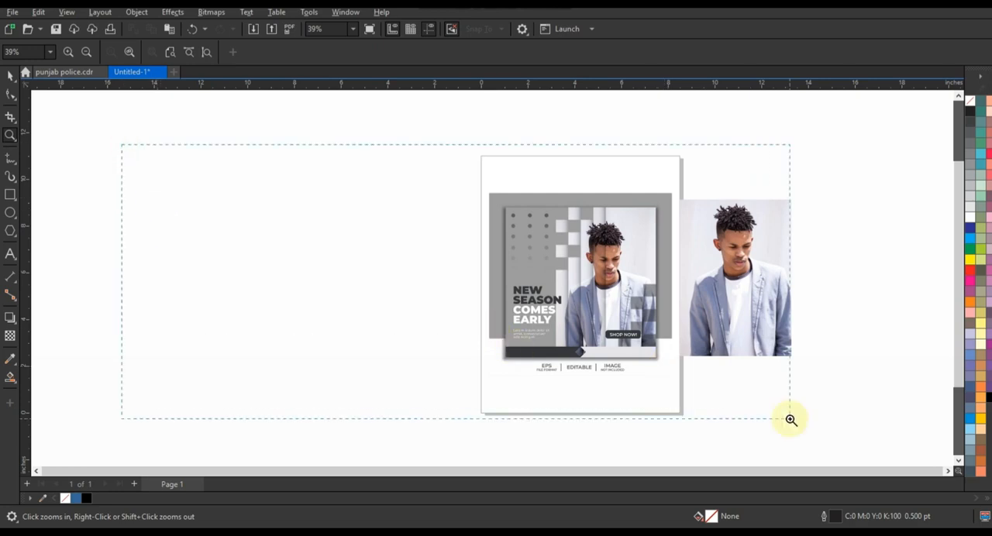
pyautogui.scroll(1, 355, 289)
pyautogui.click(10, 195)
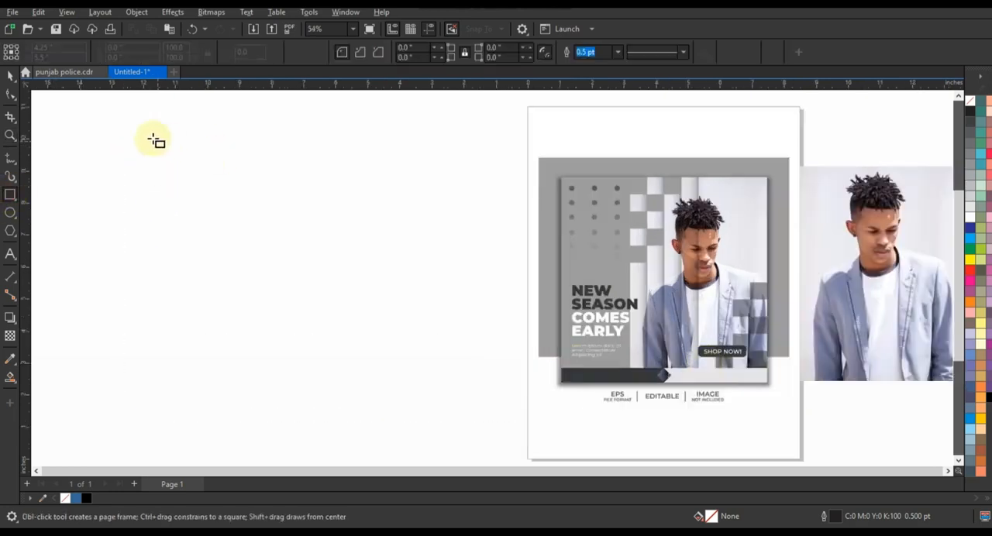
pyautogui.moveTo(149, 137); pyautogui.dragTo(306, 440)
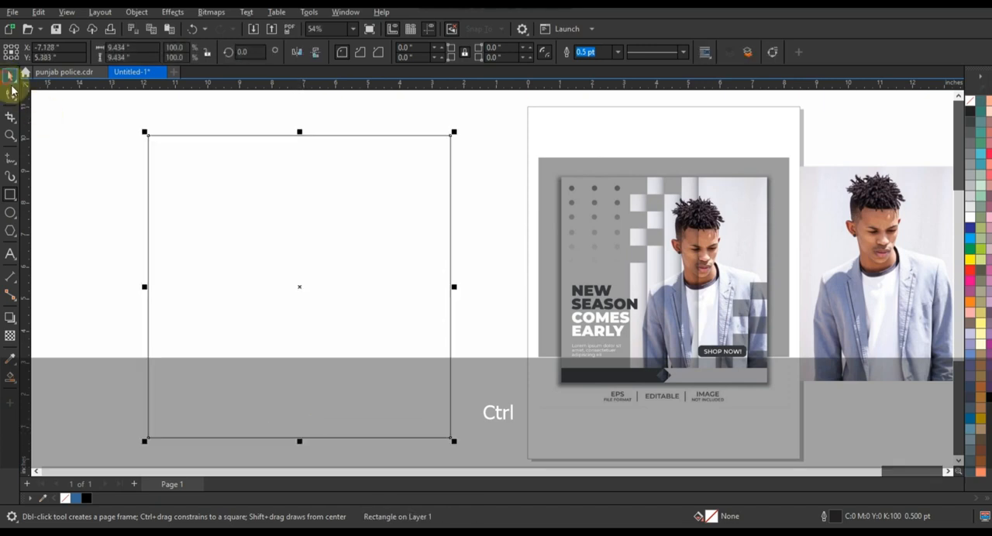
pyautogui.click(10, 76)
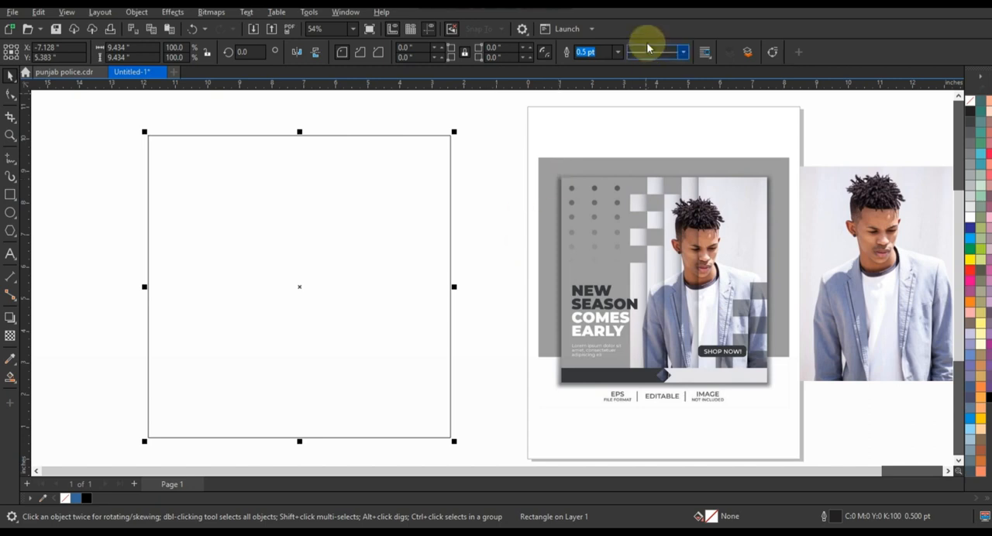
pyautogui.click(617, 52)
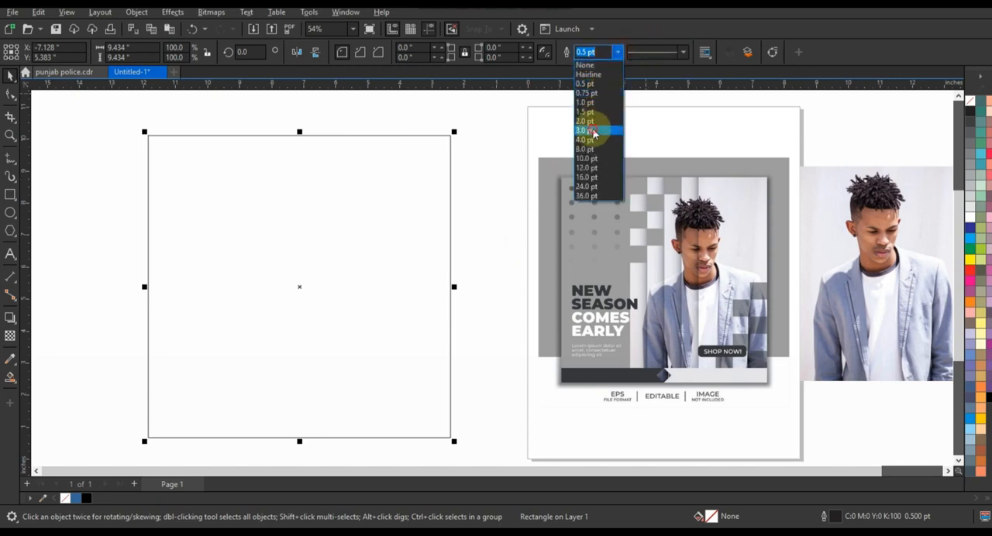
pyautogui.click(592, 130)
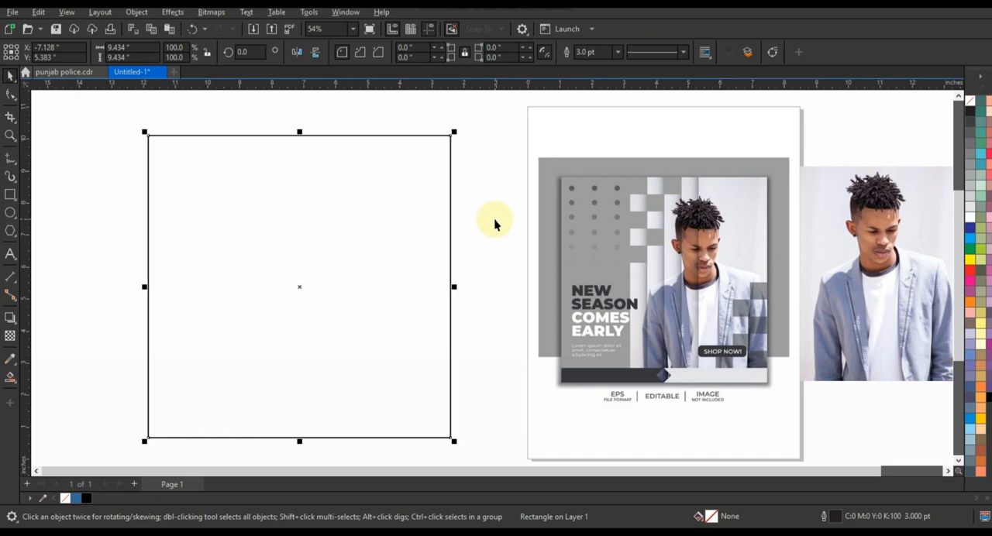
pyautogui.click(493, 219)
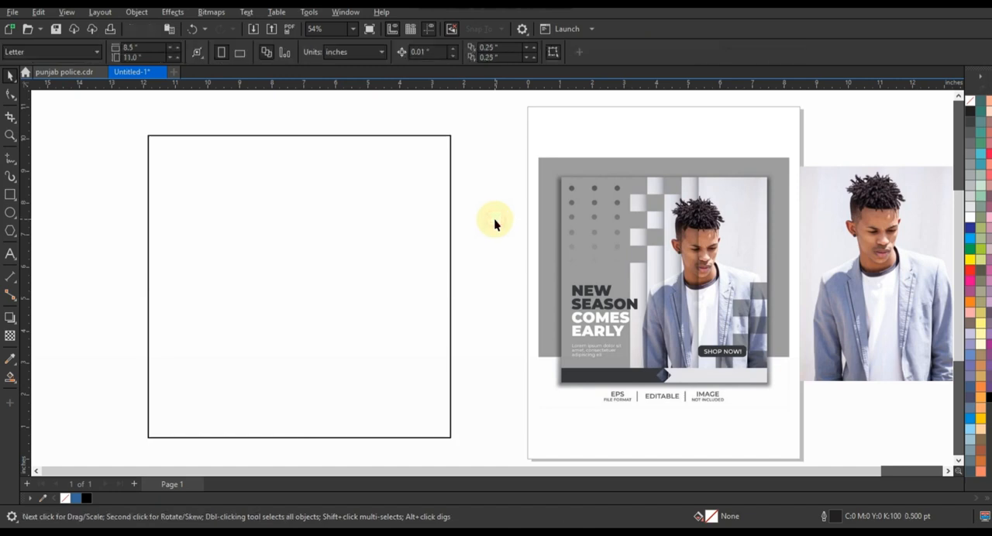
# - Draw a vertical line about 9.96 inches long crossing the square's full height and set its width to 3.0 pt
pyautogui.click(11, 159)
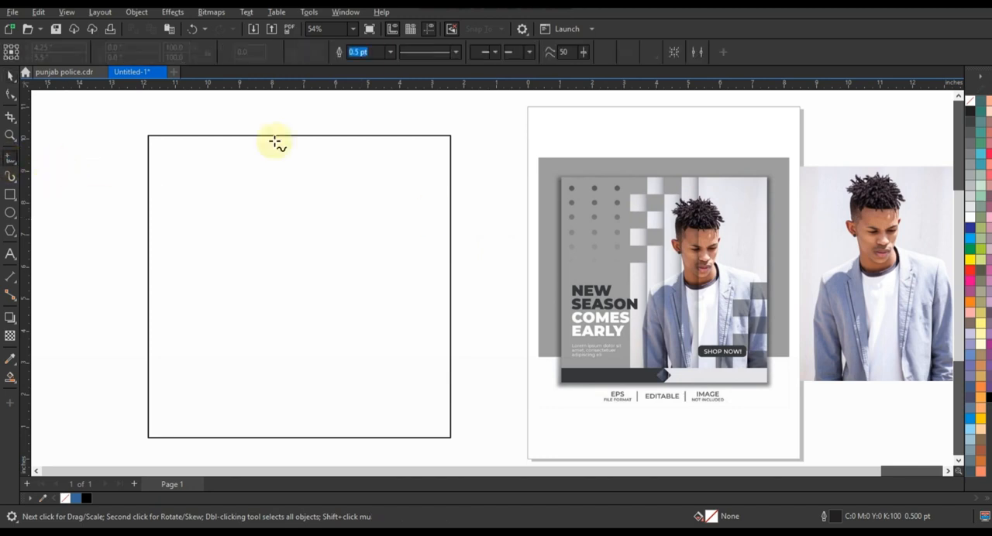
pyautogui.click(247, 126)
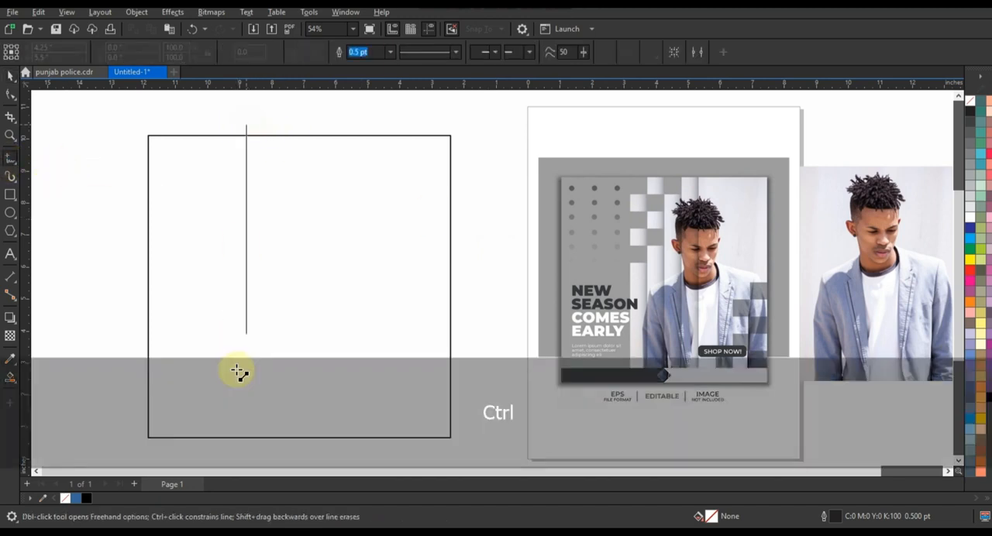
pyautogui.click(242, 445)
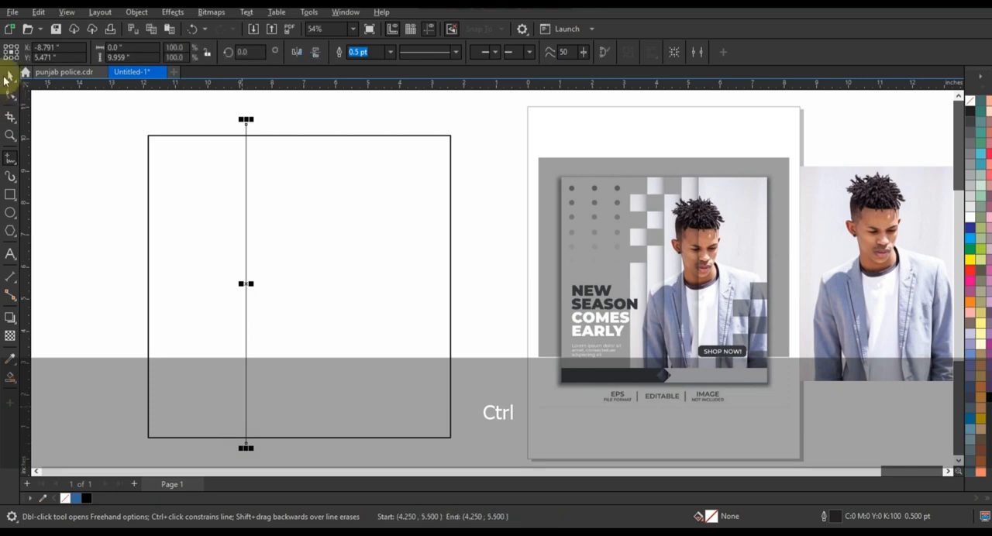
pyautogui.click(9, 74)
pyautogui.click(392, 53)
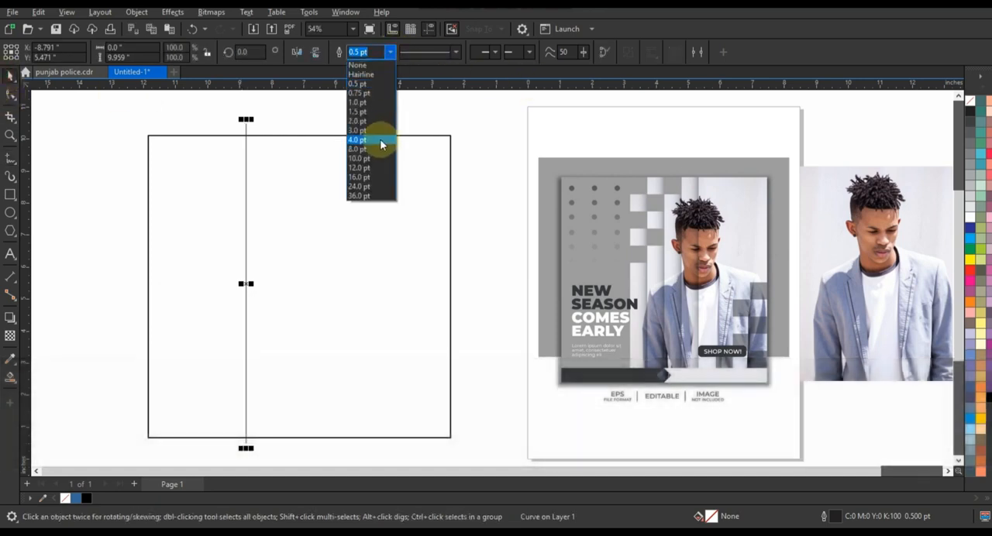
pyautogui.click(377, 133)
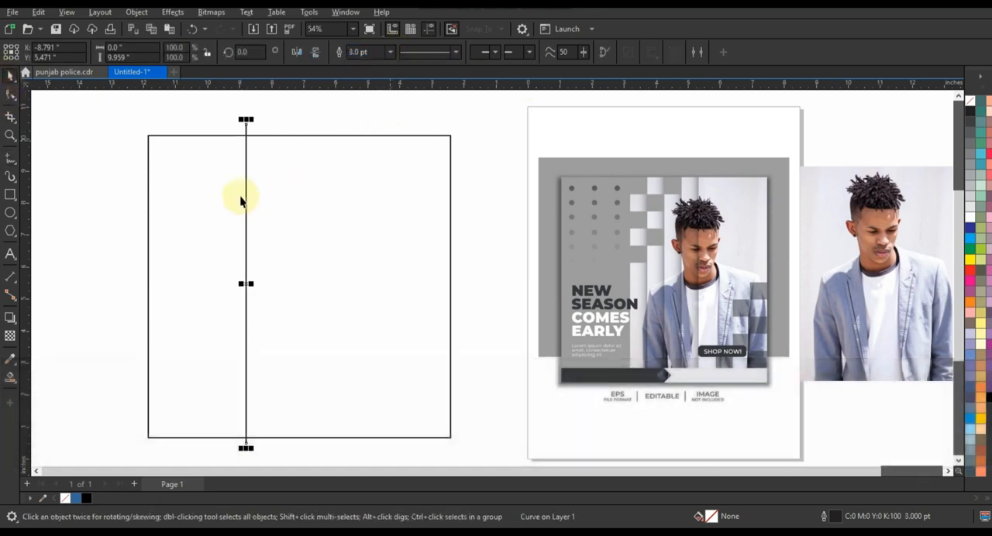
# - Reposition the vertical line and duplicate it to form five lines about 0.78 inches apart across the middle of the square
pyautogui.moveTo(245, 194); pyautogui.dragTo(327, 204)
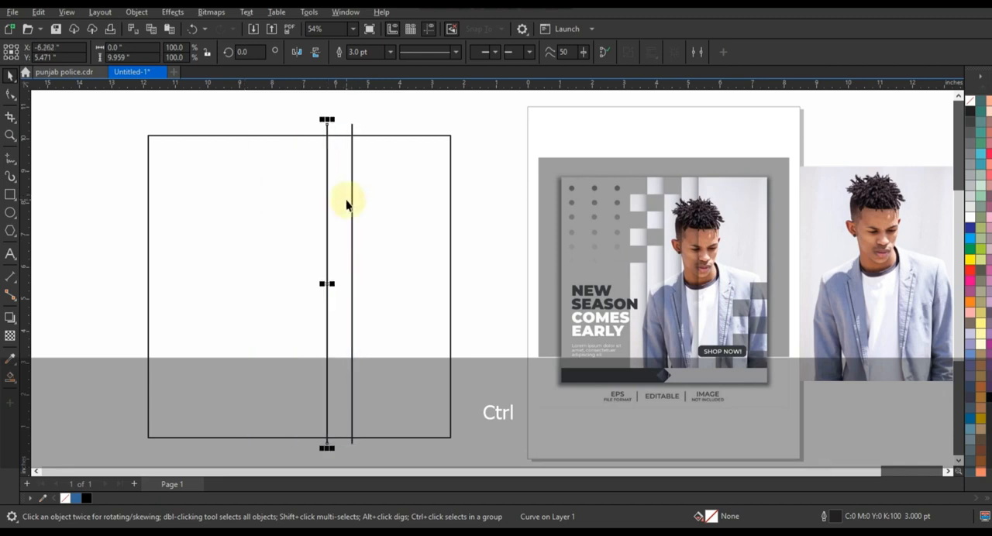
pyautogui.hotkey('ctrl', 'r')
pyautogui.hotkey('ctrl', 'r')
pyautogui.hotkey('ctrl', 'r')
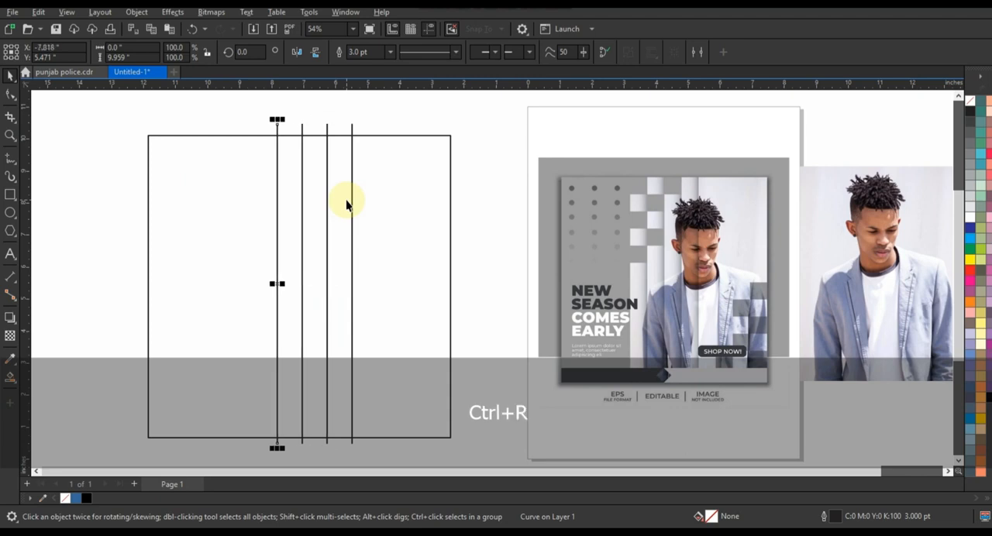
pyautogui.click(317, 115)
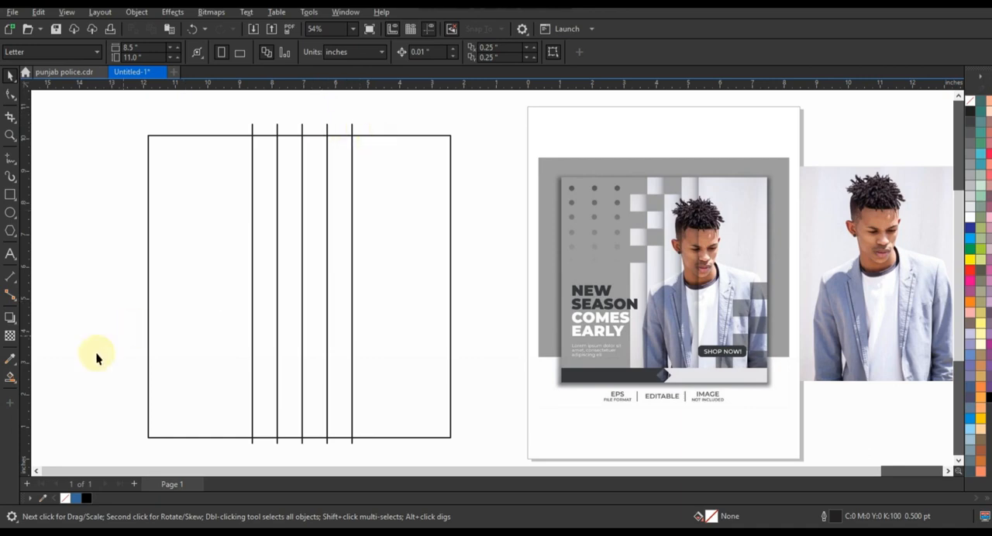
# - Use Smart Fill to fill the square's wide right-hand region and the four narrow strips between the lines with blue
pyautogui.click(10, 377)
pyautogui.click(365, 370)
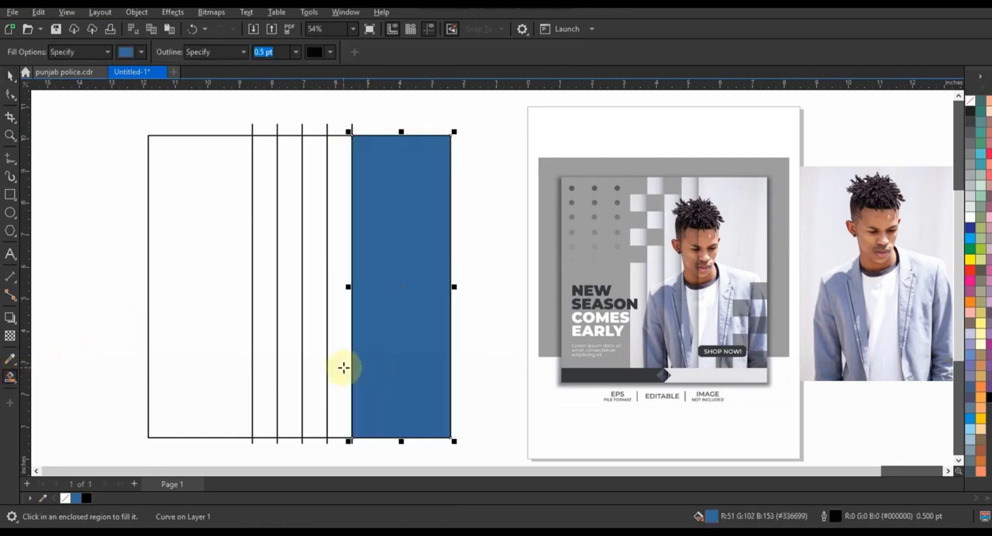
pyautogui.click(335, 367)
pyautogui.click(310, 362)
pyautogui.click(287, 360)
pyautogui.click(268, 360)
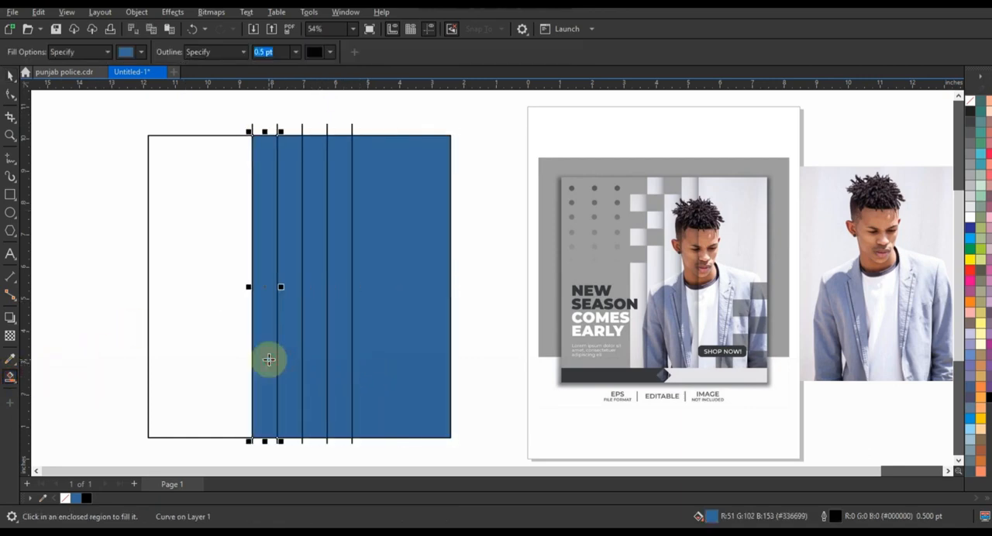
# - Delete the five vertical guide lines, leaving the blue filled strips in the square
pyautogui.click(6, 75)
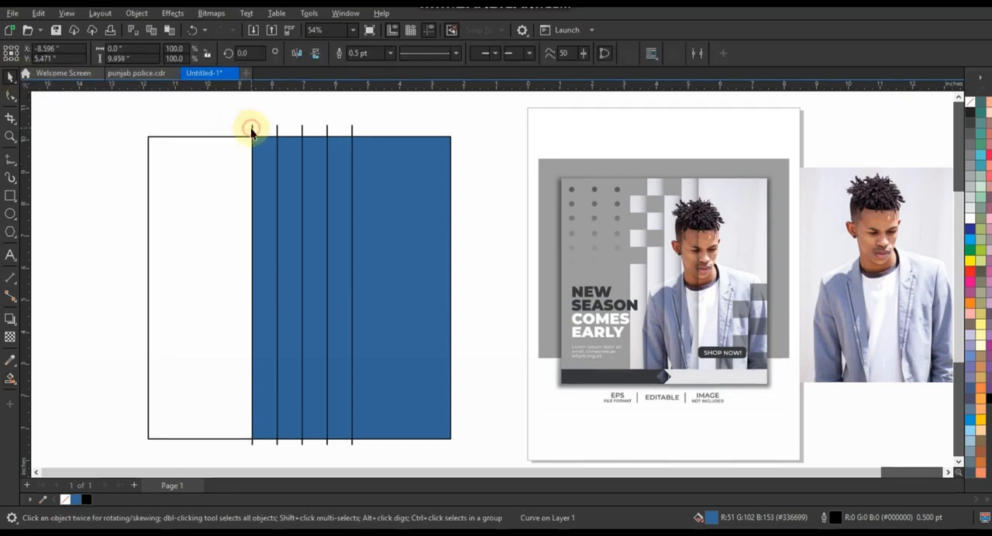
pyautogui.click(251, 130)
pyautogui.press('Delete')
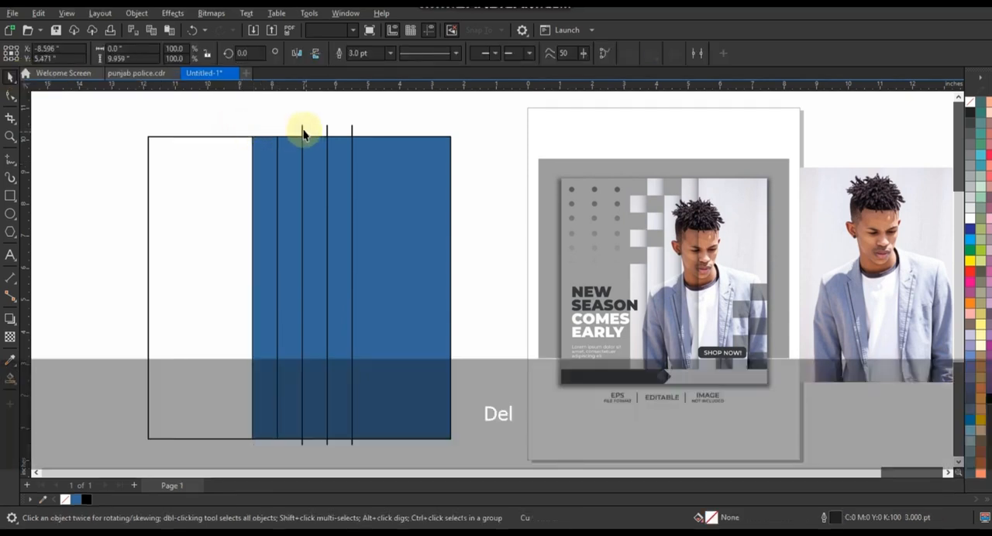
pyautogui.click(302, 134)
pyautogui.click(326, 130)
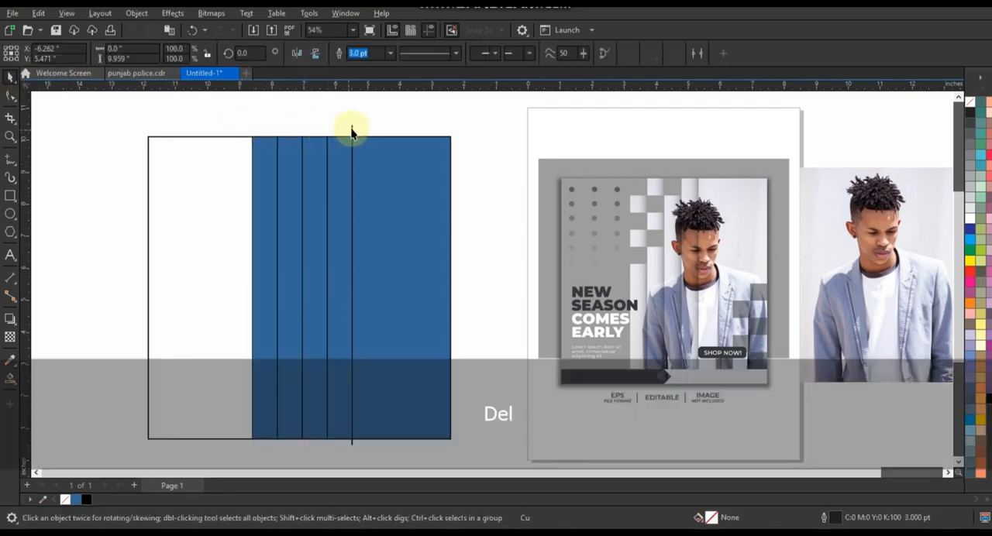
pyautogui.click(351, 127)
pyautogui.click(375, 114)
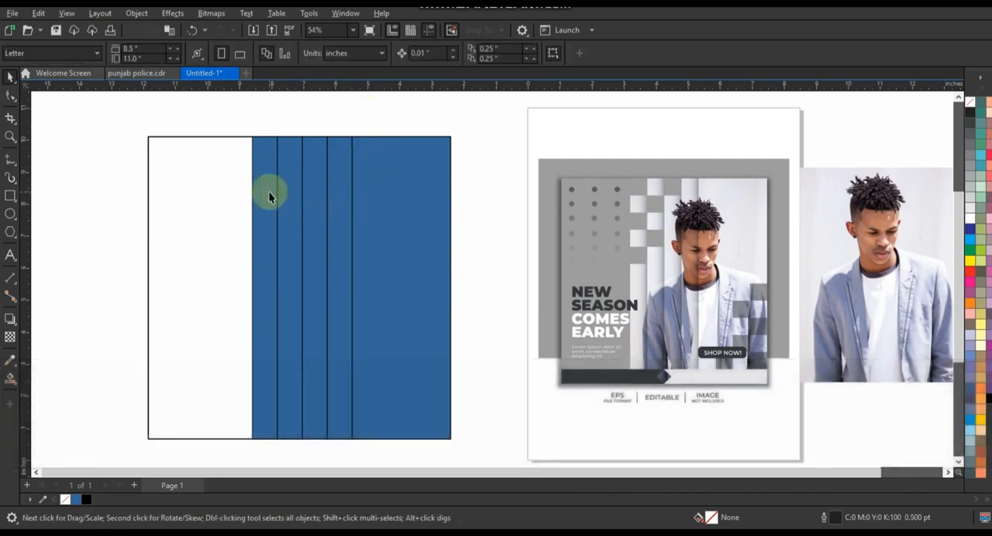
# - Combine the five blue filled shapes into a single object and remove its fill
pyautogui.click(275, 193)
pyautogui.keyDown('shift'); pyautogui.click(299, 193); pyautogui.keyUp('shift')
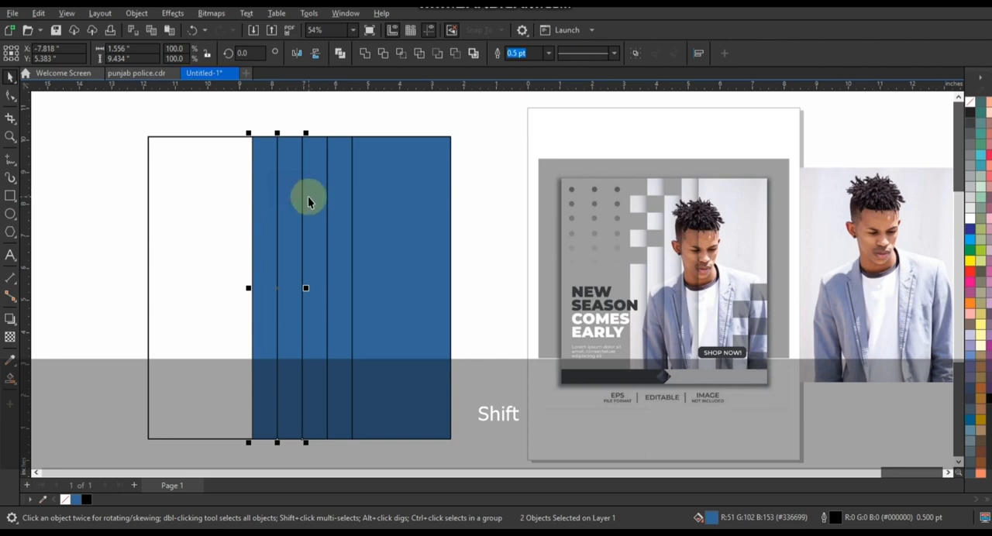
pyautogui.keyDown('shift'); pyautogui.click(352, 203); pyautogui.keyUp('shift')
pyautogui.keyDown('shift'); pyautogui.click(392, 211); pyautogui.keyUp('shift')
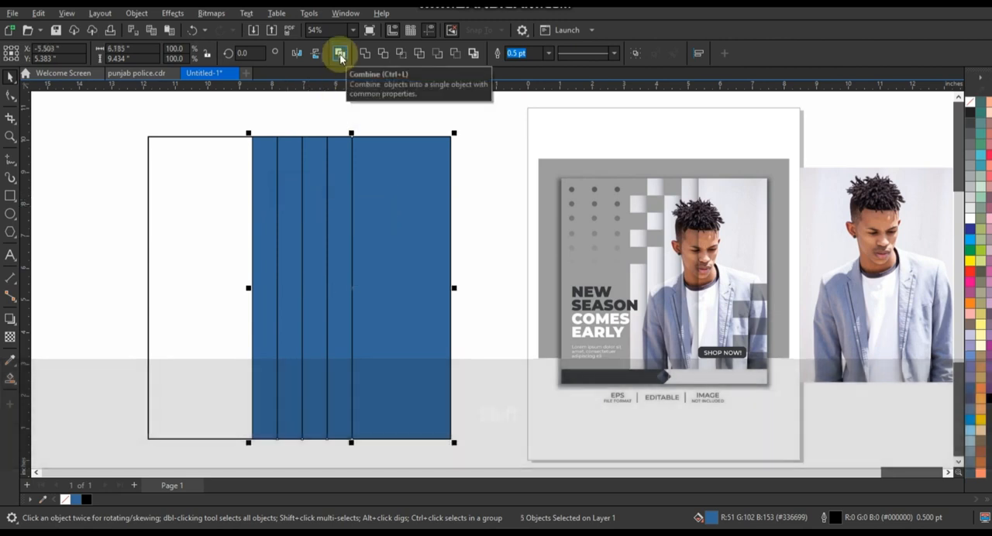
pyautogui.click(340, 55)
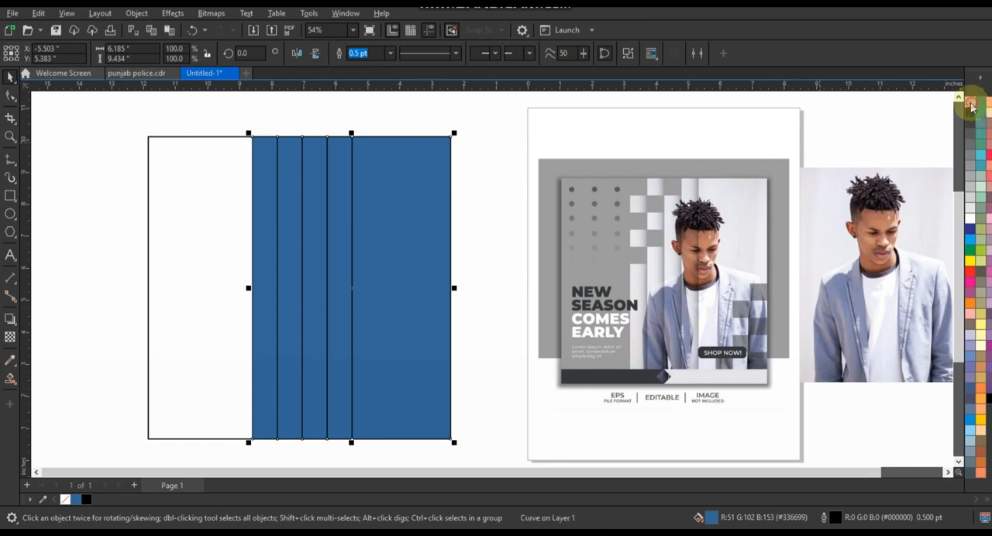
pyautogui.click(971, 107)
# - Position the man's photo over the combined strips, scaled to about 6.19 inches wide, and PowerClip it inside them
pyautogui.click(892, 284)
pyautogui.moveTo(892, 283); pyautogui.dragTo(413, 223)
pyautogui.rightClick(470, 448)
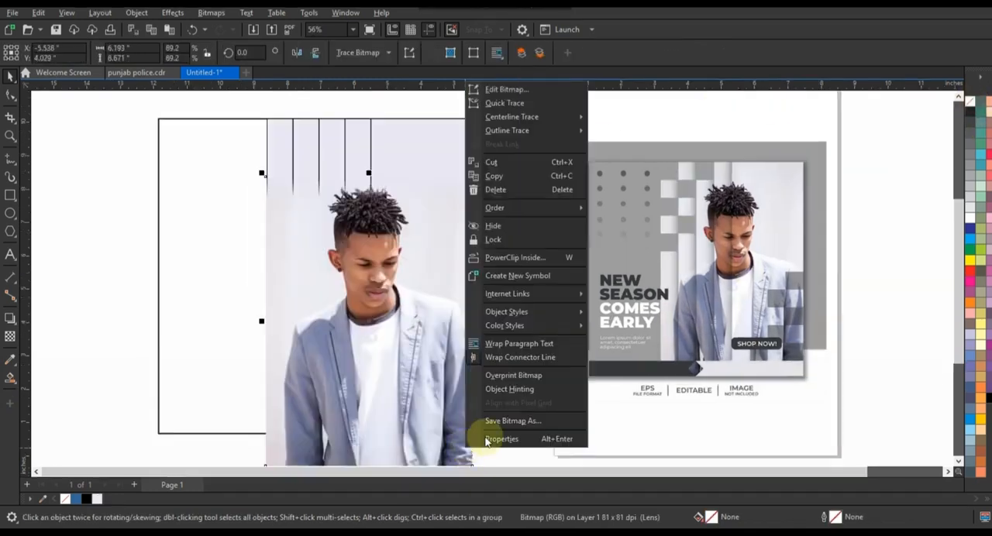
pyautogui.click(516, 257)
pyautogui.click(428, 155)
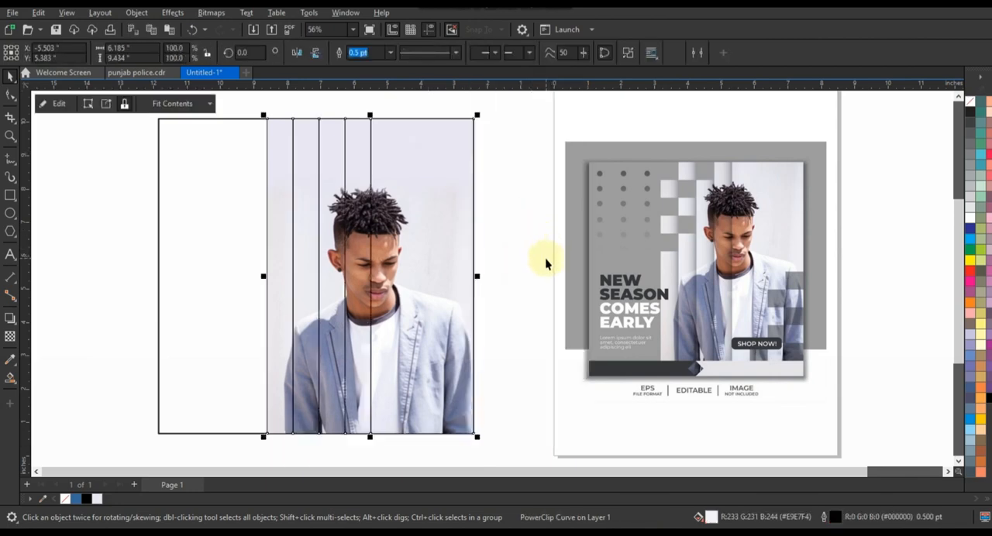
# - Break the photo-filled strips apart into separate objects
pyautogui.click(628, 52)
pyautogui.click(514, 191)
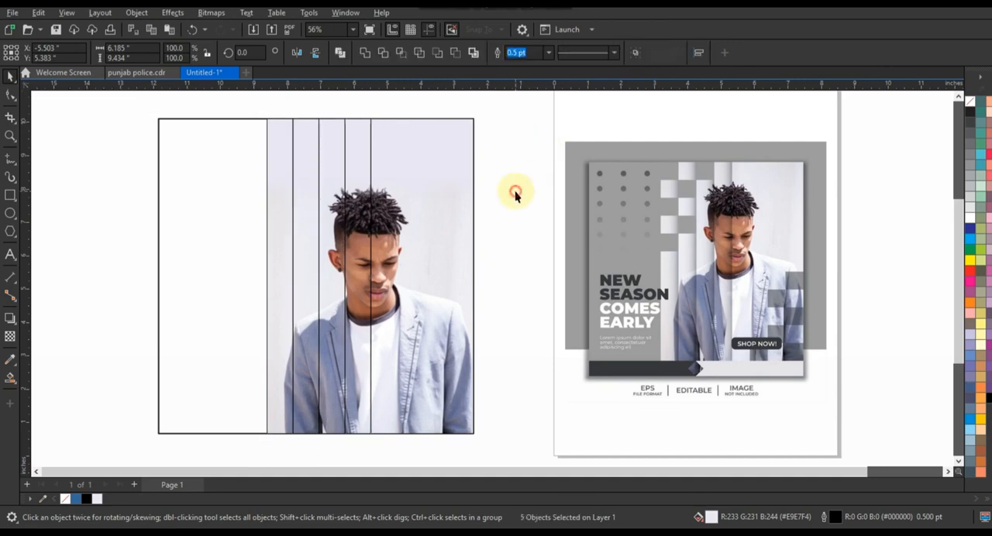
pyautogui.click(513, 245)
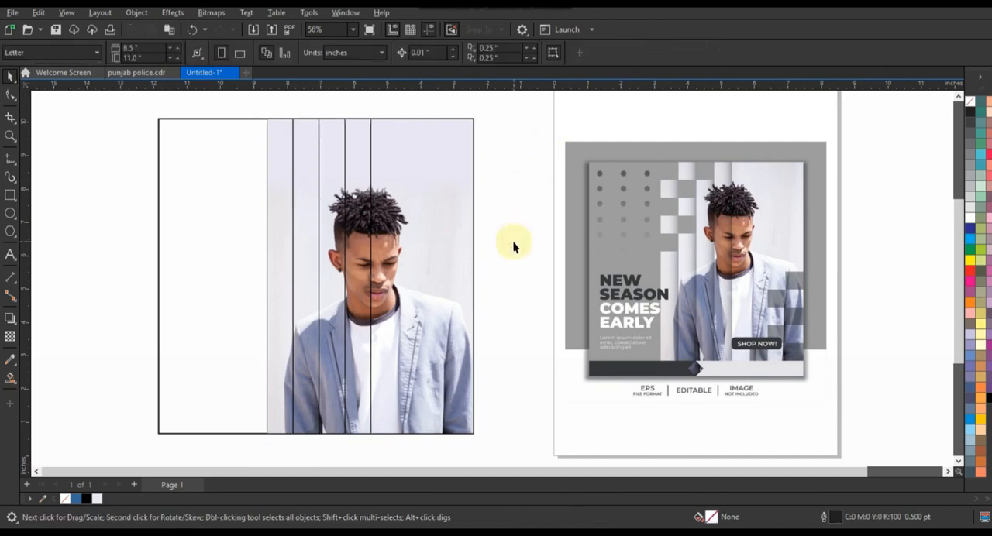
# - Make a black horizontal bar from a rotated copy of the leftmost narrow photo strip
pyautogui.click(285, 230)
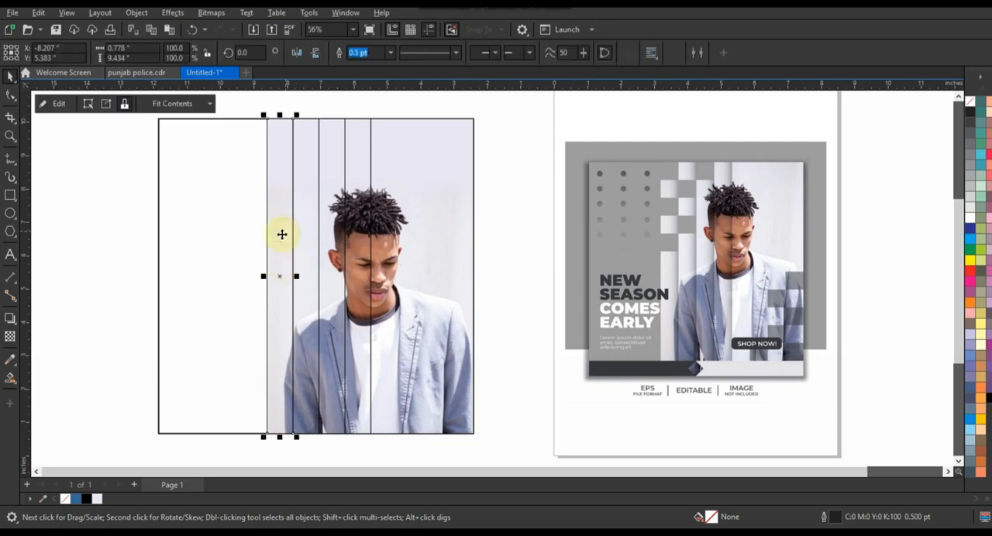
pyautogui.moveTo(282, 215); pyautogui.dragTo(144, 205)
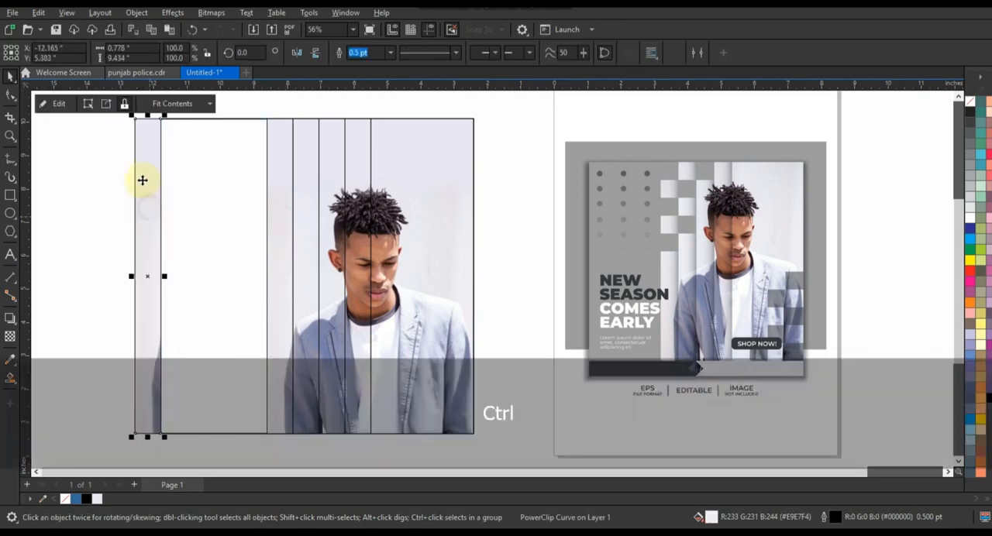
pyautogui.click(170, 120)
pyautogui.moveTo(172, 118); pyautogui.dragTo(179, 282)
pyautogui.hotkey('ctrl', 'shift', 'z')
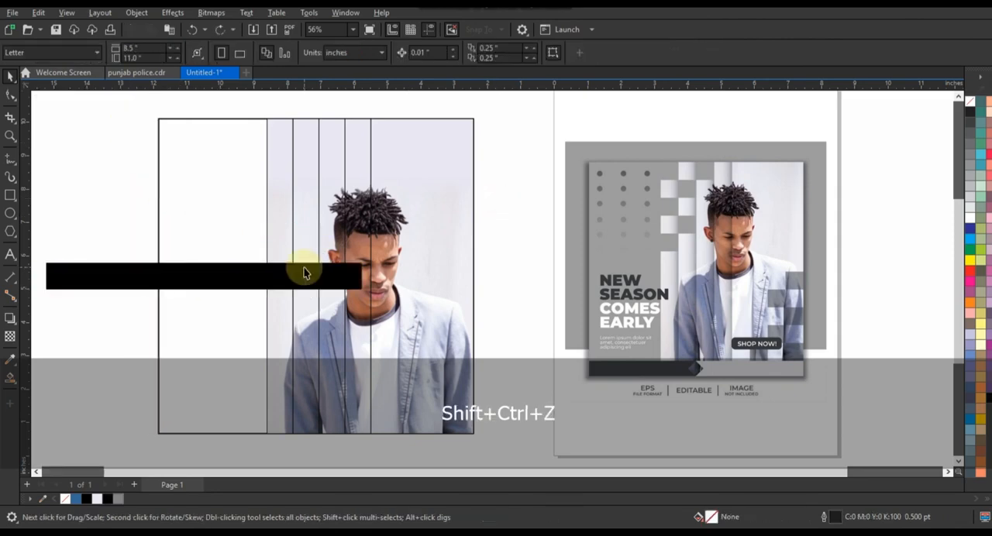
# - Align the black bar with the top of the leftmost photo strip and shorten it to about 2.18 inches
pyautogui.click(305, 281)
pyautogui.keyDown('shift'); pyautogui.click(276, 162); pyautogui.keyUp('shift')
pyautogui.press('t')
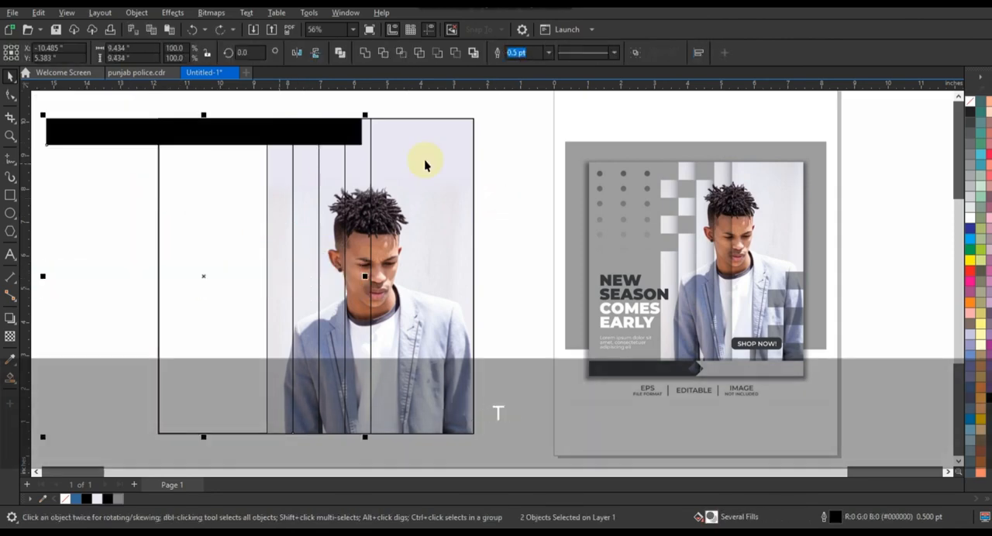
pyautogui.click(347, 132)
pyautogui.moveTo(365, 128); pyautogui.dragTo(299, 137)
# - Duplicate the black bar twice downward with gaps of one bar height and weld the three bars together
pyautogui.moveTo(49, 135); pyautogui.dragTo(253, 225)
pyautogui.keyDown('ctrl'); pyautogui.rightClick(246, 221); pyautogui.keyUp('ctrl')
pyautogui.keyDown('shift'); pyautogui.click(246, 141); pyautogui.keyUp('shift')
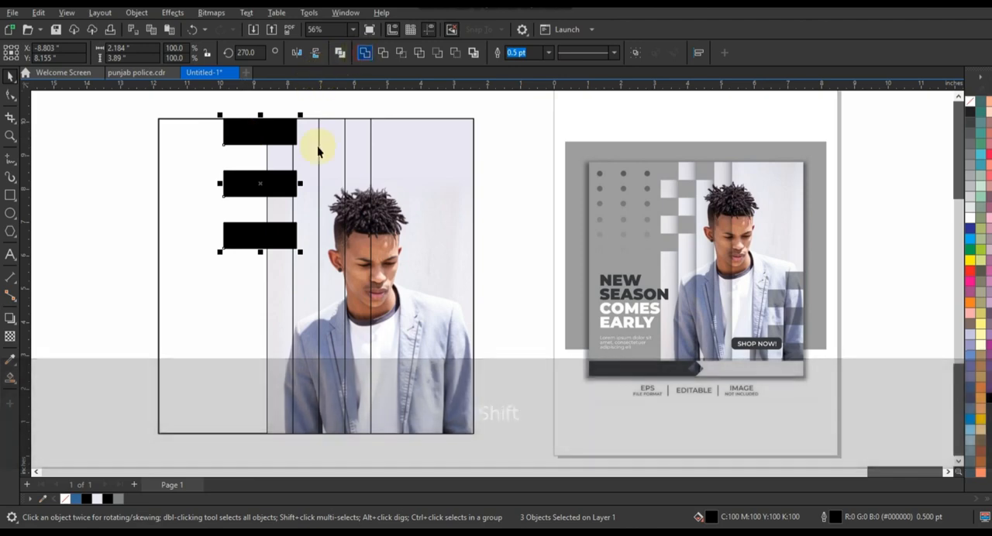
# - Trim the leftmost photo strip with the welded black bars, keeping the bars in their position over the strip
pyautogui.keyDown('shift'); pyautogui.click(283, 161); pyautogui.keyUp('shift')
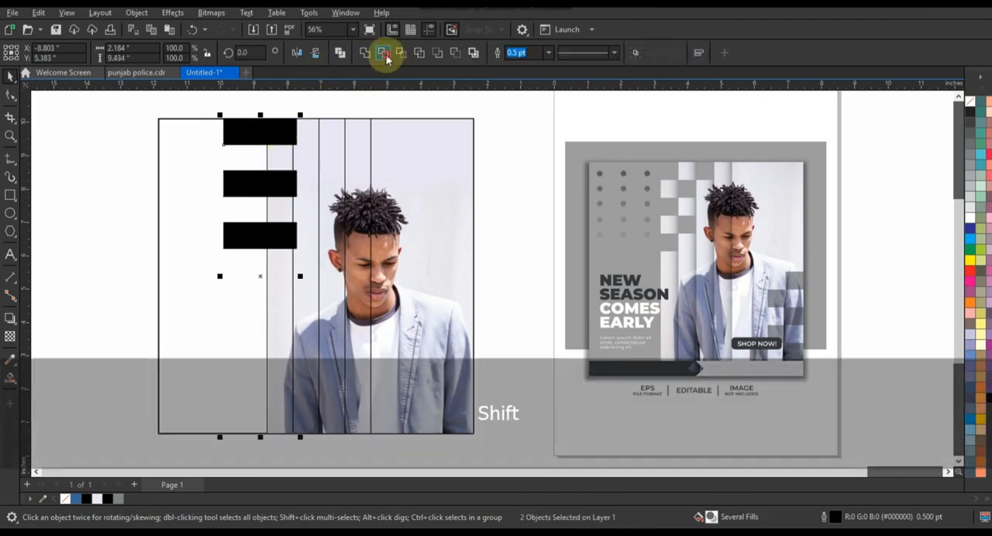
pyautogui.click(386, 59)
pyautogui.moveTo(271, 135); pyautogui.dragTo(193, 137)
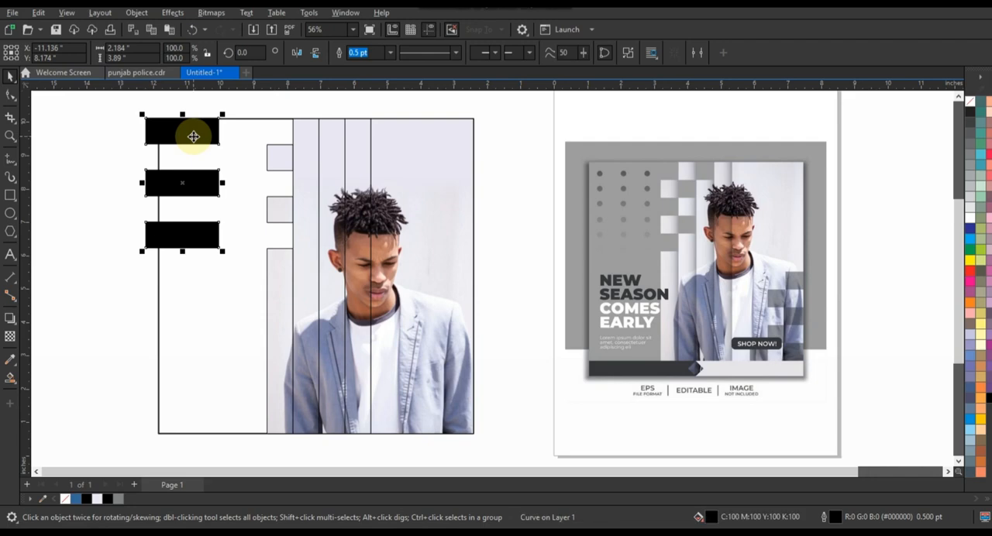
pyautogui.hotkey('ctrl', 'z')
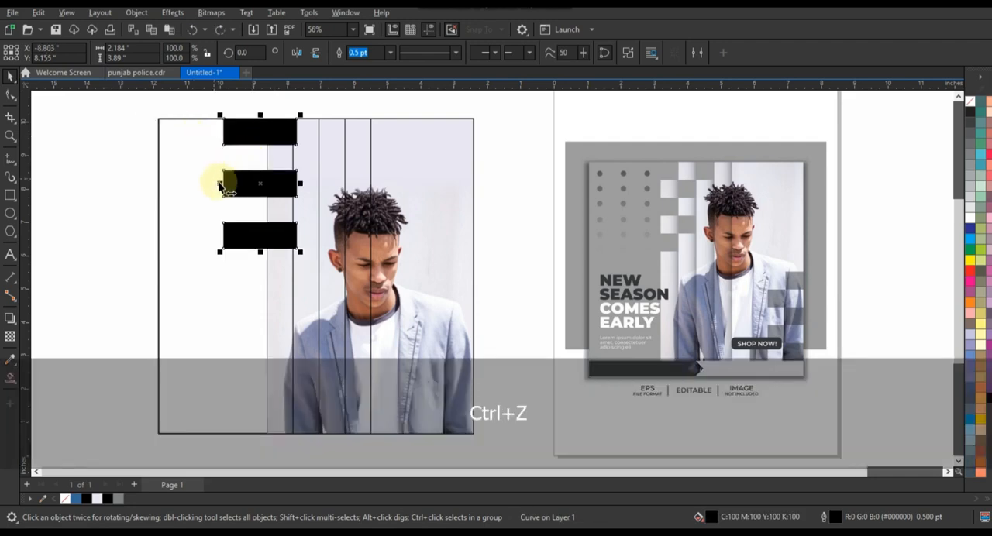
# - Position the welded black bars over the second narrow strip, one bar height below the first strip's cut-outs, and trim the strip with them
pyautogui.moveTo(222, 186); pyautogui.dragTo(305, 189)
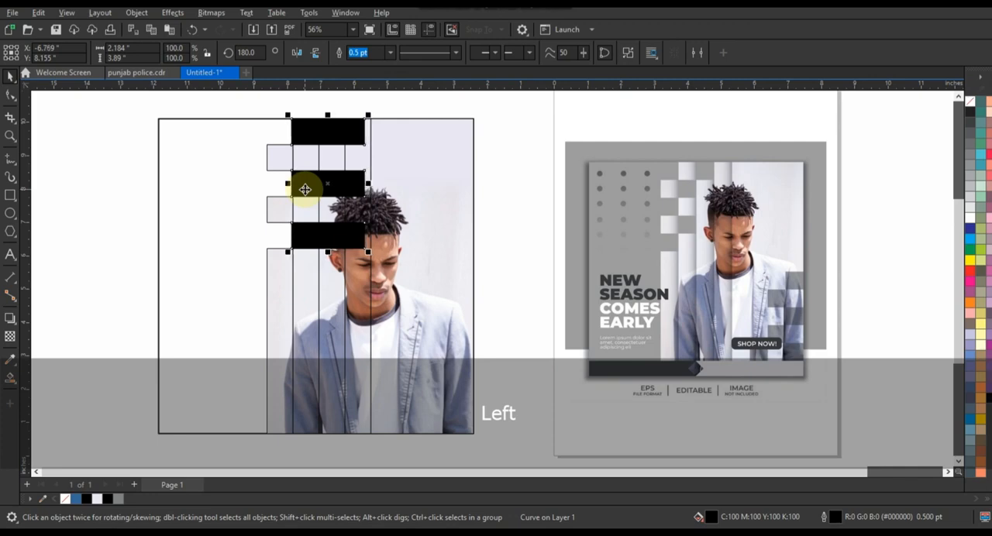
pyautogui.press('Down')
pyautogui.press('Down')
pyautogui.press('Down')
pyautogui.press('Down')
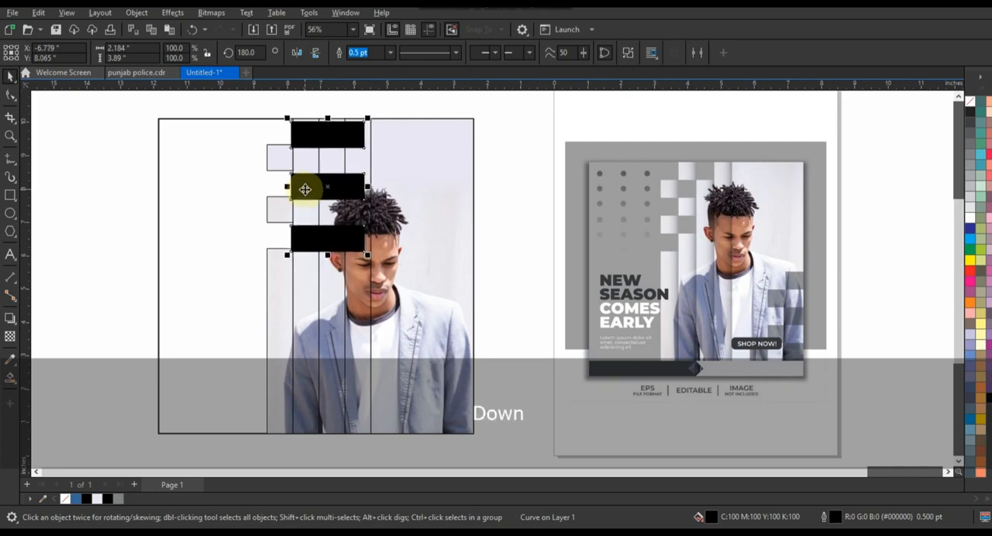
pyautogui.keyDown('shift'); pyautogui.click(279, 160); pyautogui.keyUp('shift')
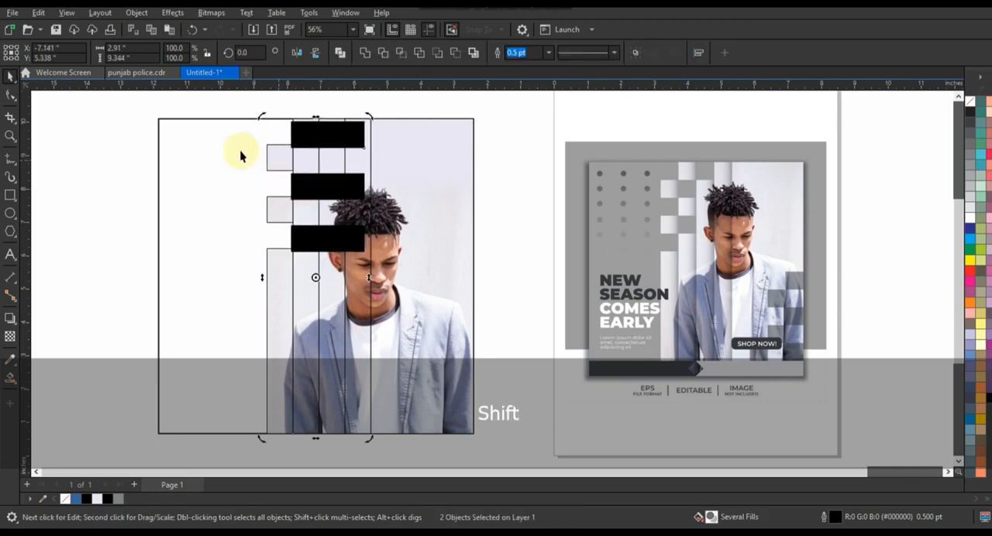
pyautogui.click(151, 122)
pyautogui.moveTo(311, 133); pyautogui.dragTo(313, 150)
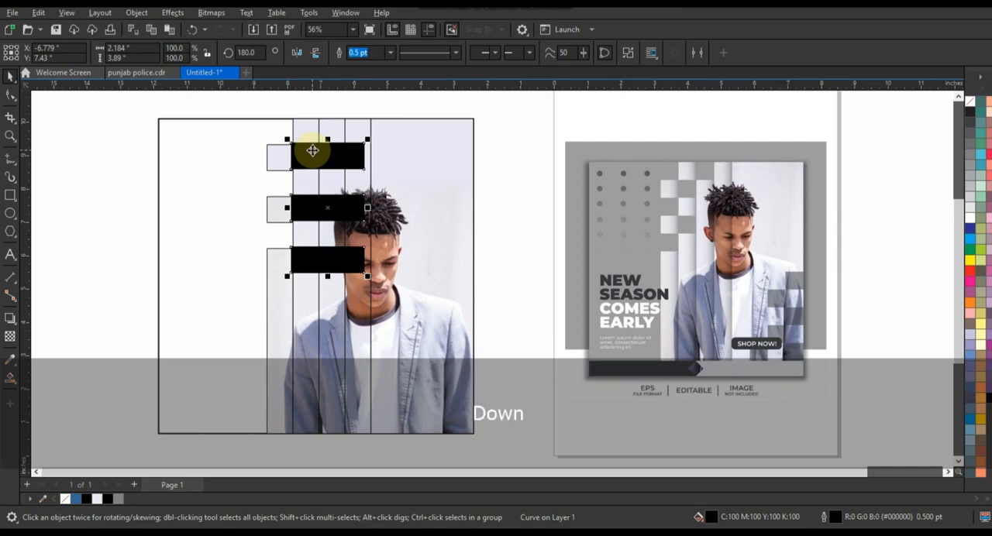
pyautogui.press('Down')
pyautogui.press('Down')
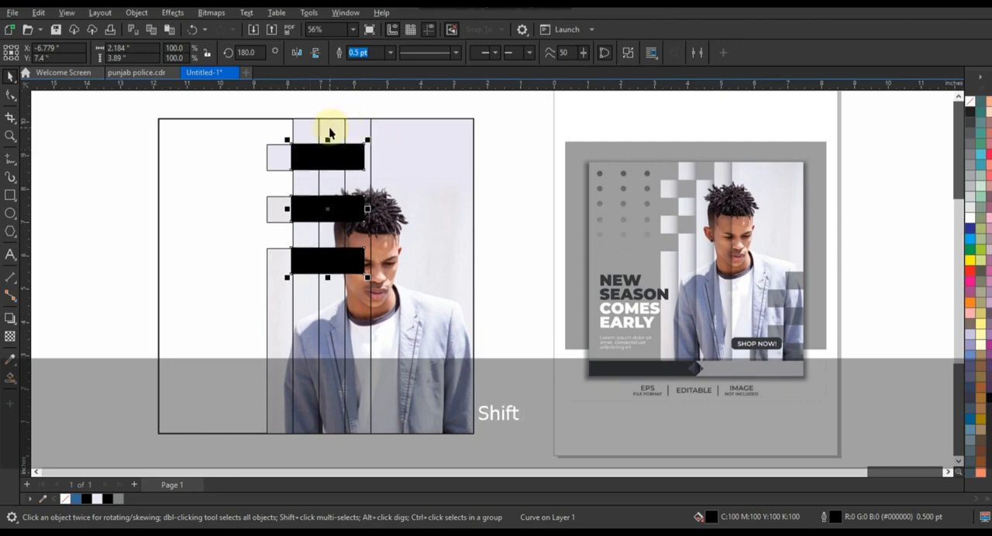
pyautogui.press('Down')
pyautogui.keyDown('shift'); pyautogui.click(327, 133); pyautogui.keyUp('shift')
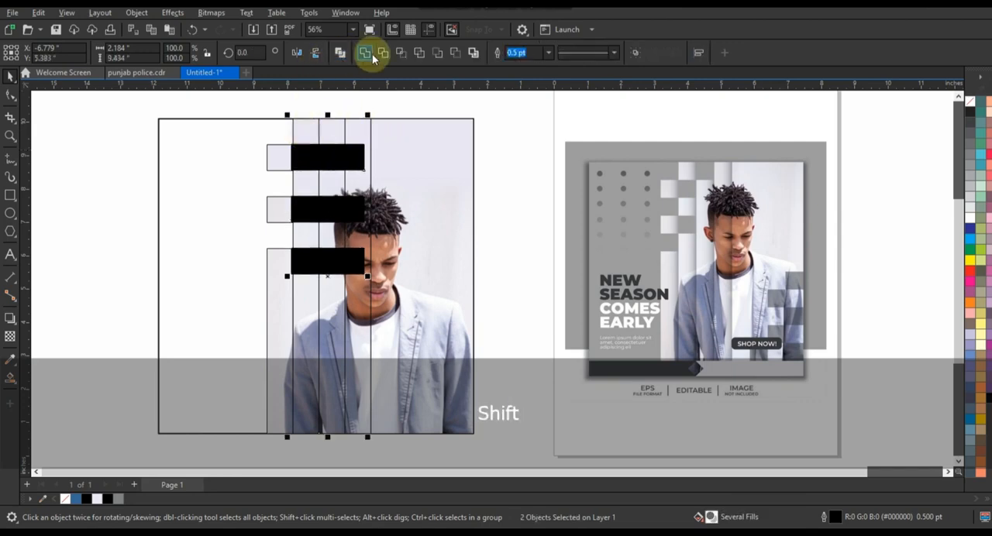
pyautogui.click(532, 113)
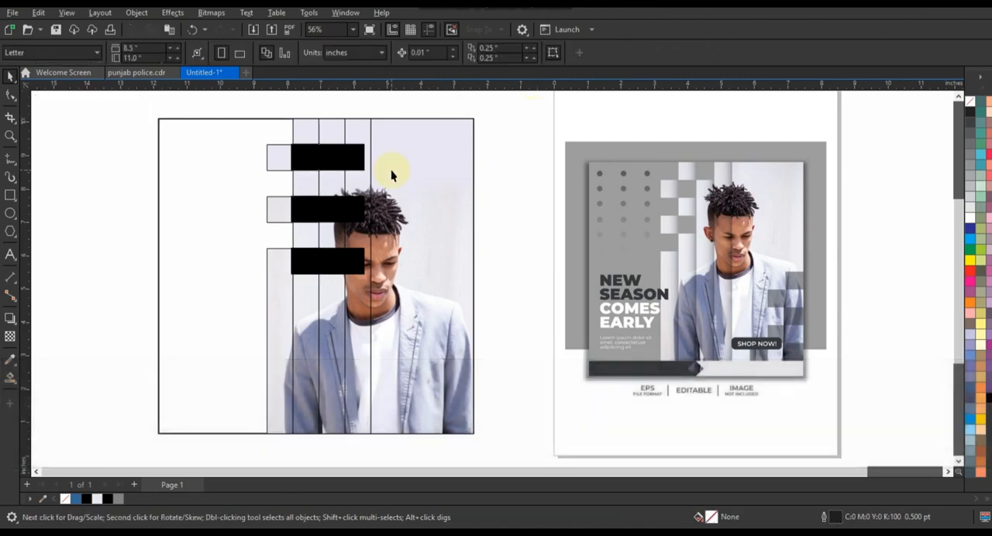
# - Move the black bars onto the wide photo section, break them apart and delete the two lower ones
pyautogui.moveTo(338, 164); pyautogui.dragTo(422, 155)
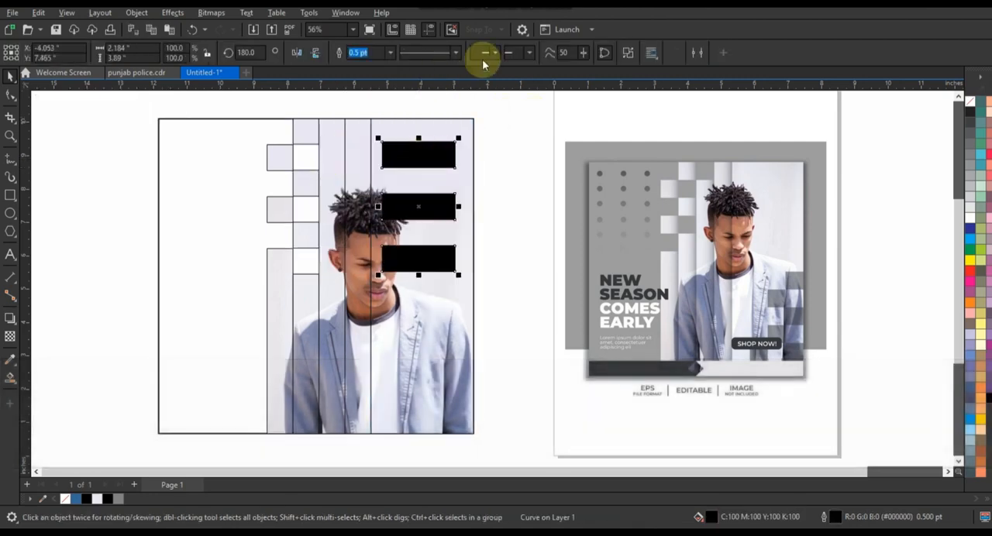
pyautogui.click(432, 256)
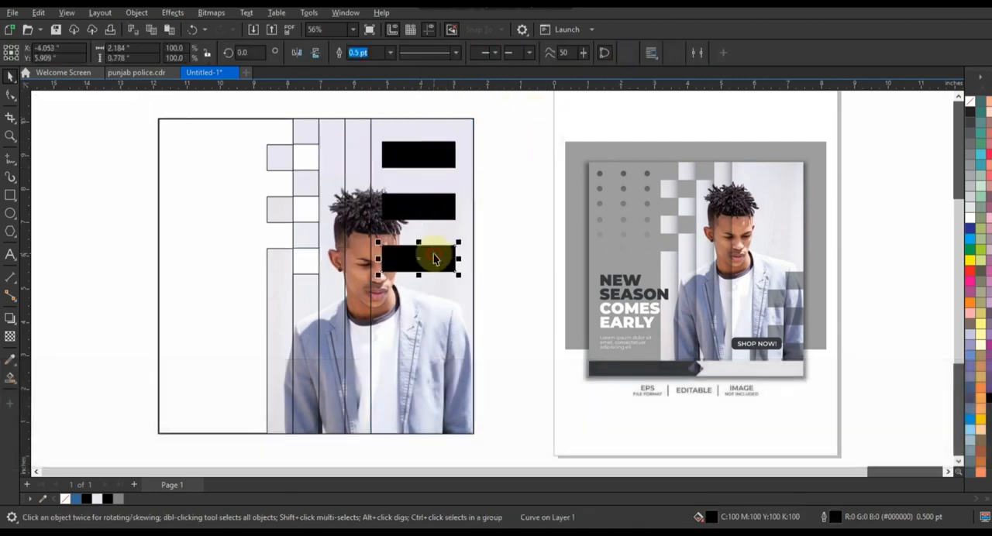
pyautogui.press('Delete')
# - Trim the third narrow strip with the remaining black bar, centred and top-aligned on the strip, and delete the bar
pyautogui.click(432, 159)
pyautogui.keyDown('shift'); pyautogui.click(337, 151); pyautogui.keyUp('shift')
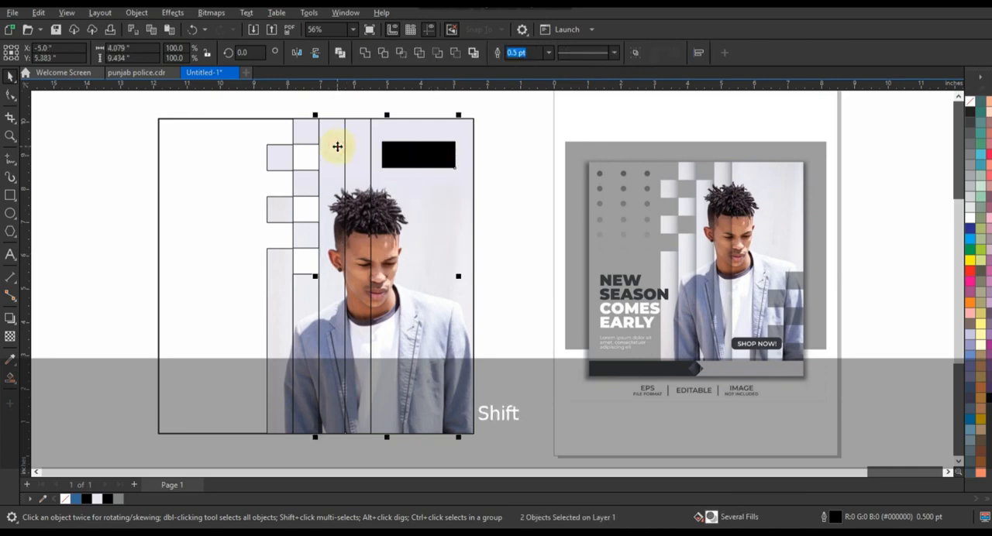
pyautogui.press('c')
pyautogui.press('t')
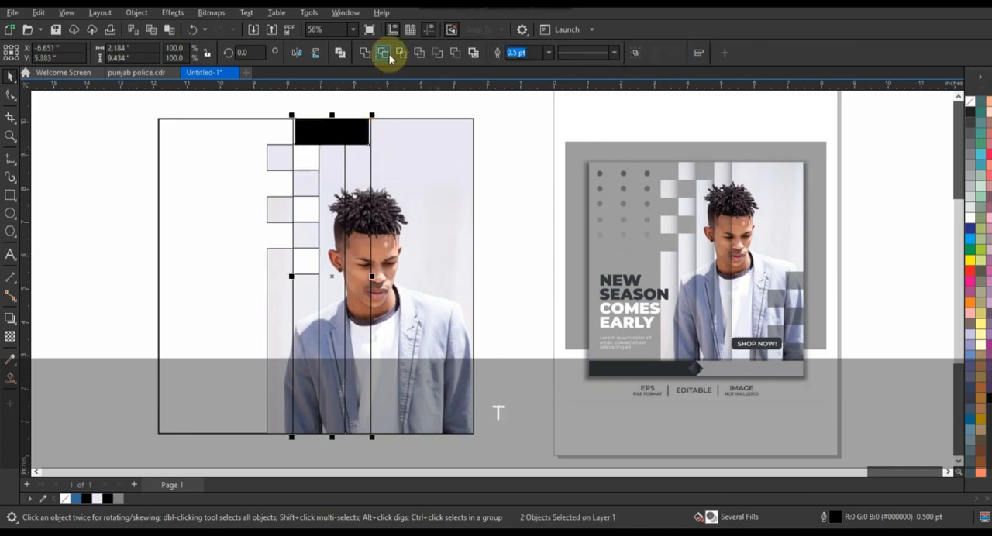
pyautogui.click(389, 54)
pyautogui.click(336, 128)
pyautogui.press('Delete')
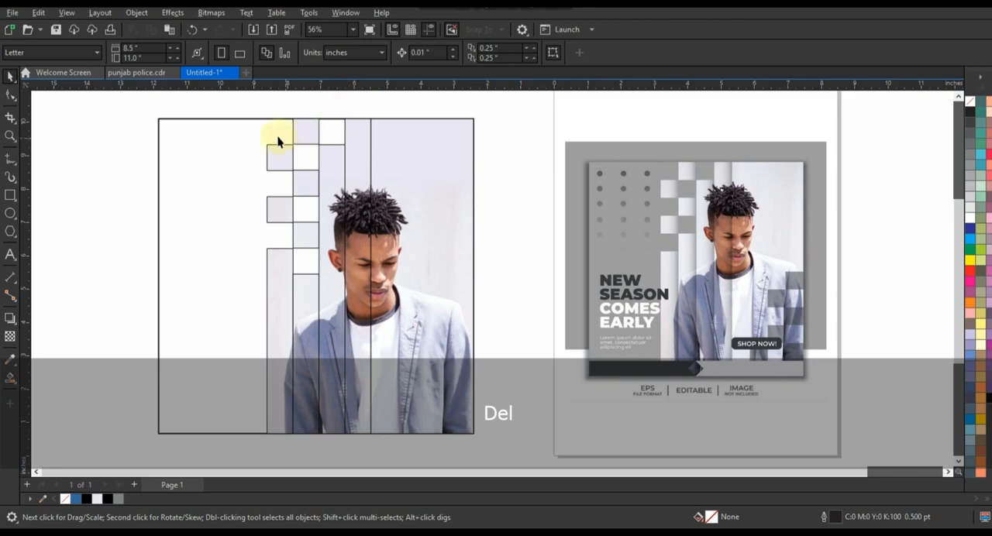
# - Fill the large square frame behind the photo strips with medium grey
pyautogui.moveTo(230, 102); pyautogui.dragTo(275, 177)
pyautogui.click(210, 377)
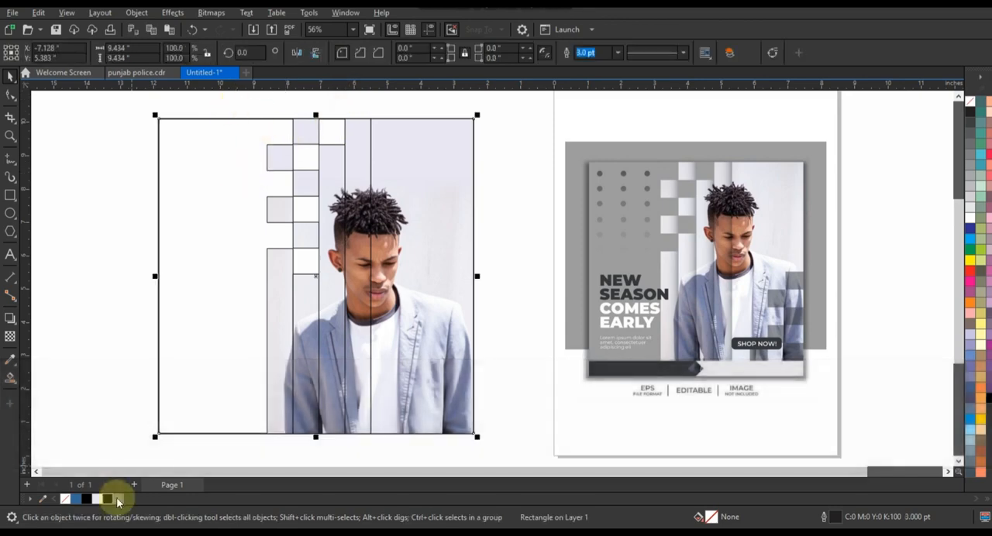
pyautogui.click(120, 498)
# - Select all five photo strips and apply a drop shadow to them
pyautogui.moveTo(247, 106); pyautogui.dragTo(478, 439)
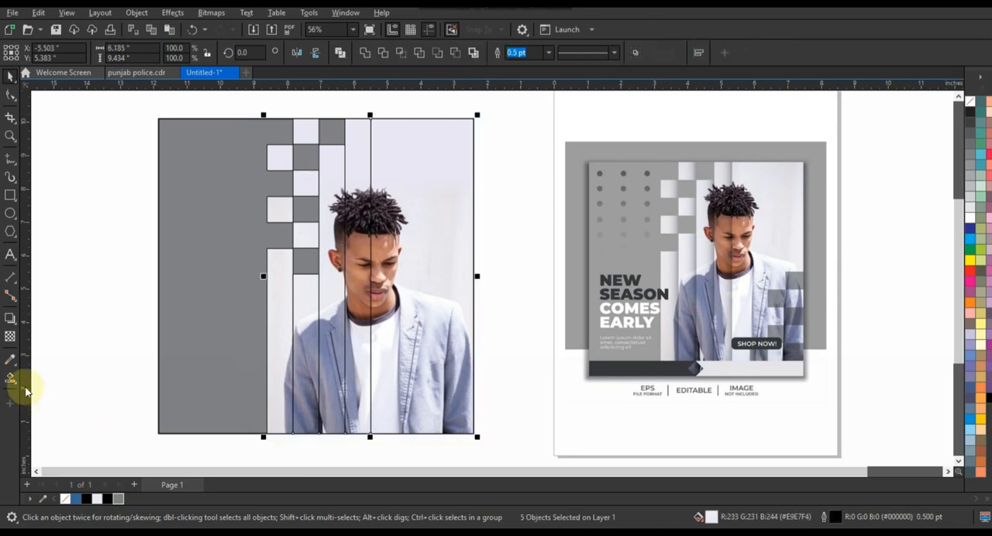
pyautogui.click(10, 318)
pyautogui.moveTo(370, 118); pyautogui.dragTo(370, 437)
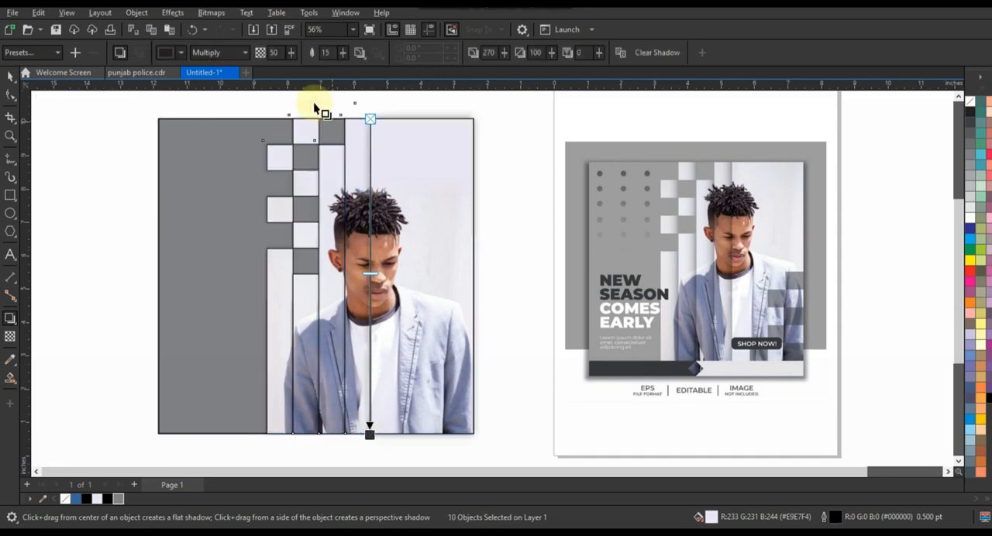
# - Set the strips' shadow to Normal merge mode, Outside feathering direction and 40 opacity
pyautogui.click(235, 52)
pyautogui.click(209, 68)
pyautogui.click(360, 53)
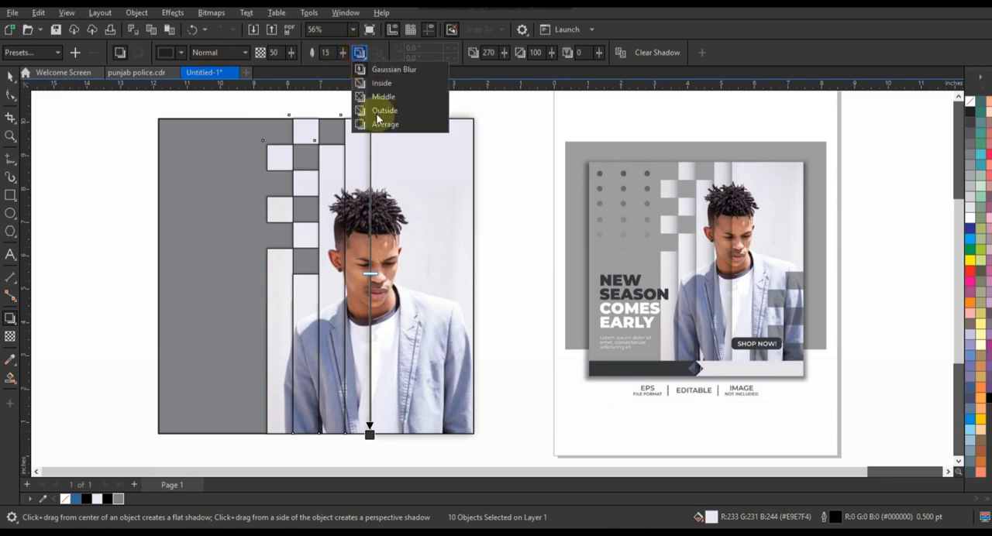
pyautogui.click(375, 116)
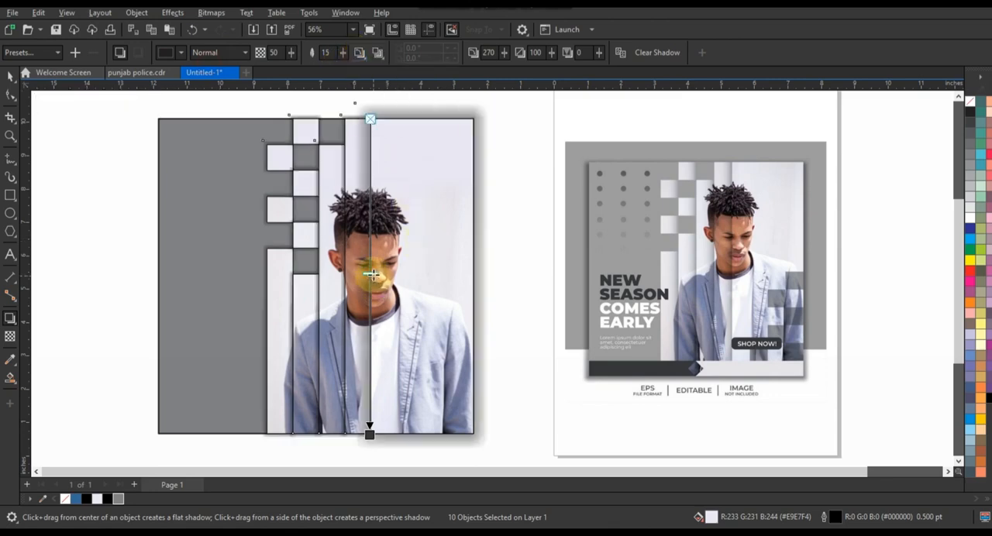
pyautogui.moveTo(377, 244); pyautogui.dragTo(376, 242)
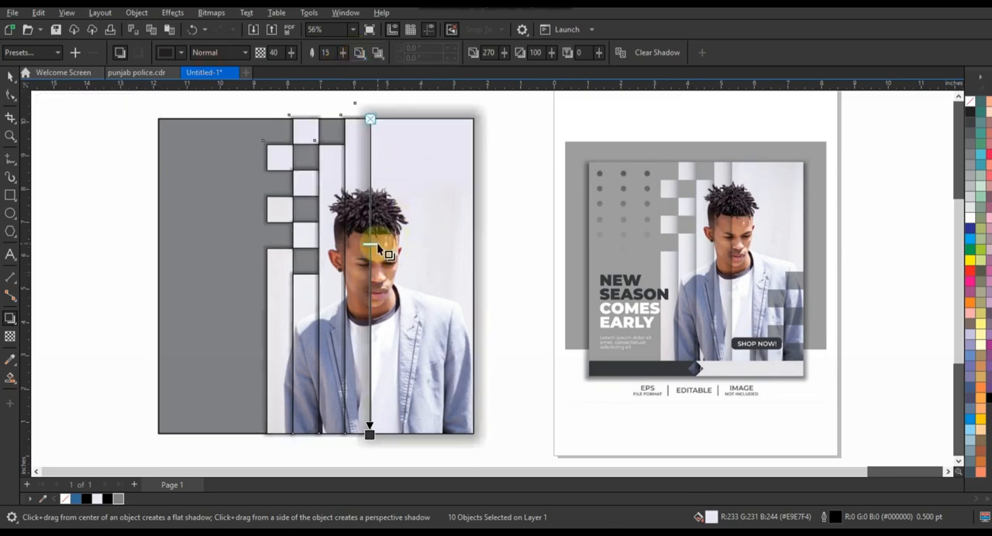
# - Remove the outline from the shadowed photo strips
pyautogui.click(10, 78)
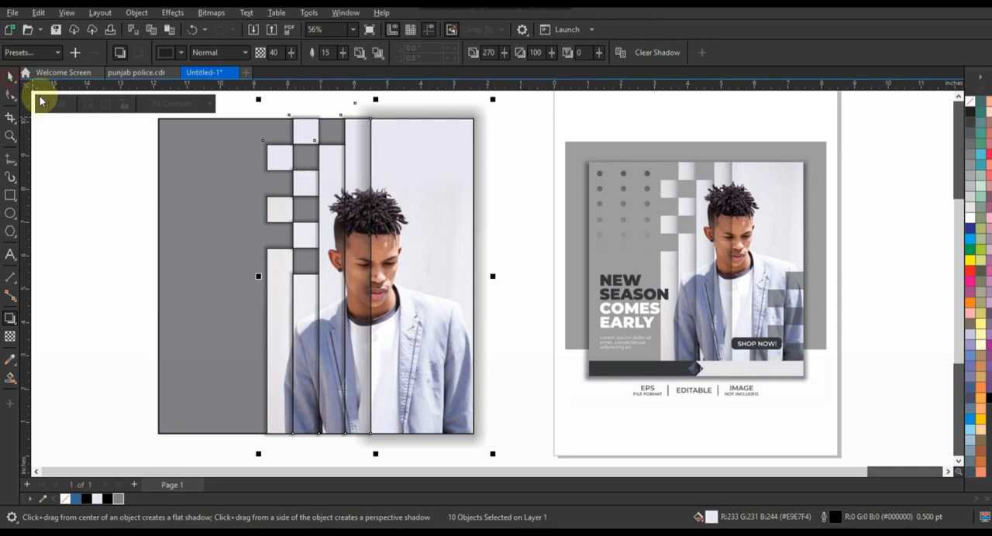
pyautogui.rightClick(958, 113)
pyautogui.click(958, 113)
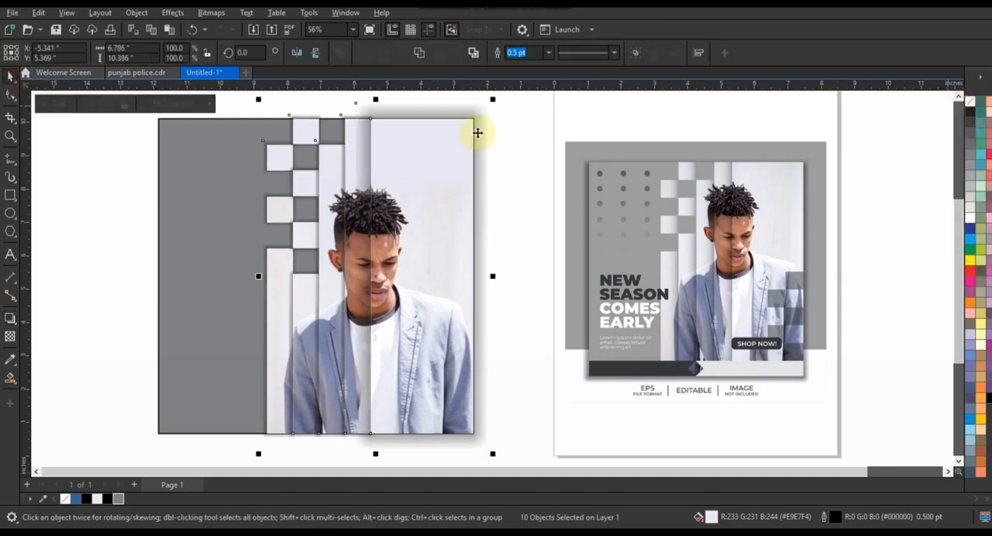
# - PowerClip the photo strips with their shadows inside the grey square frame
pyautogui.rightClick(456, 140)
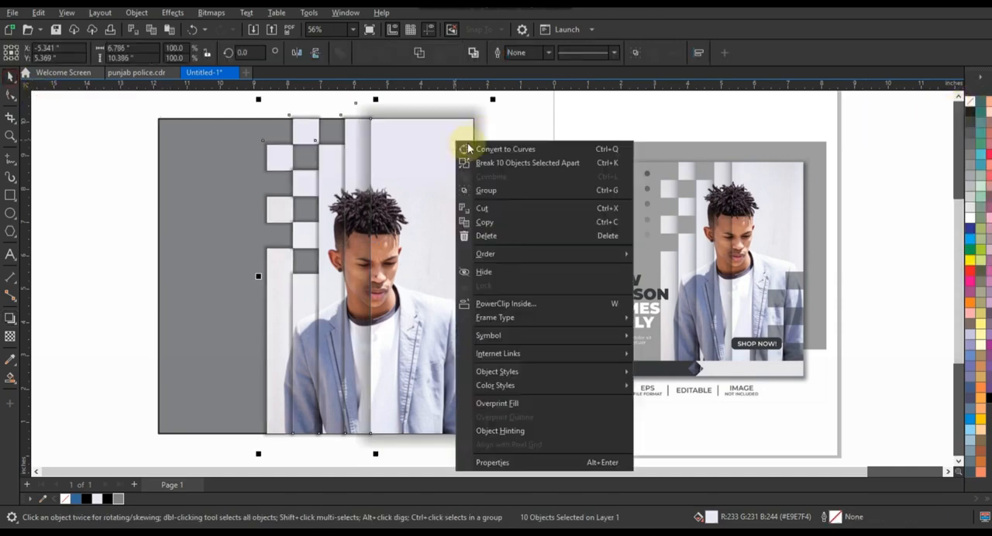
pyautogui.click(500, 303)
pyautogui.click(232, 207)
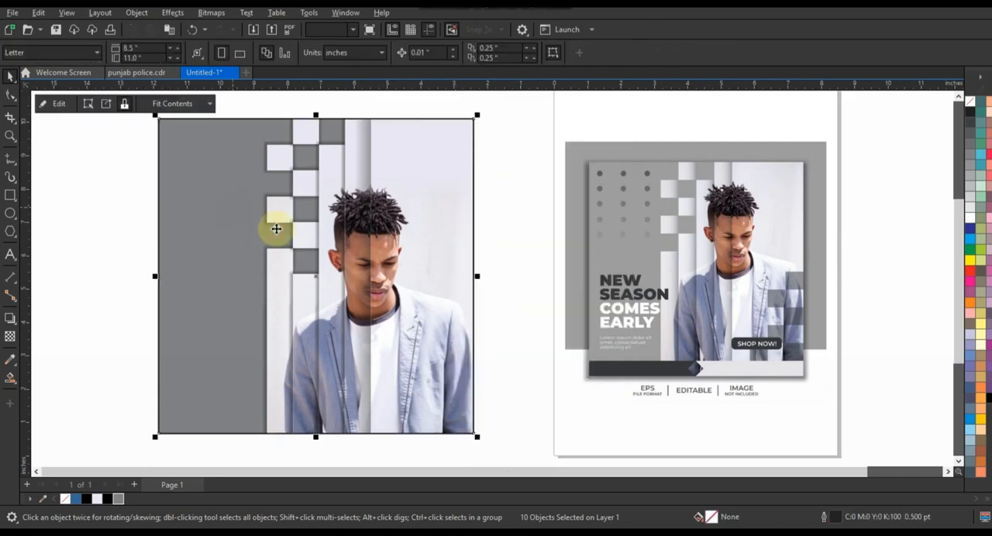
pyautogui.click(520, 228)
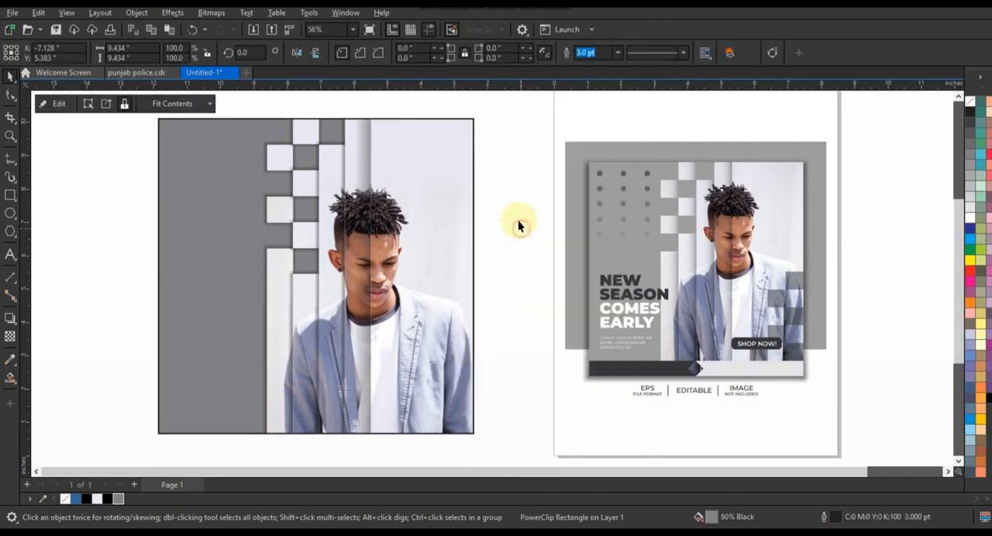
# - Draw a 0.765-inch square beside the design and duplicate it twice downward with gaps of one square height
pyautogui.click(10, 195)
pyautogui.moveTo(71, 176); pyautogui.dragTo(83, 226)
pyautogui.click(10, 77)
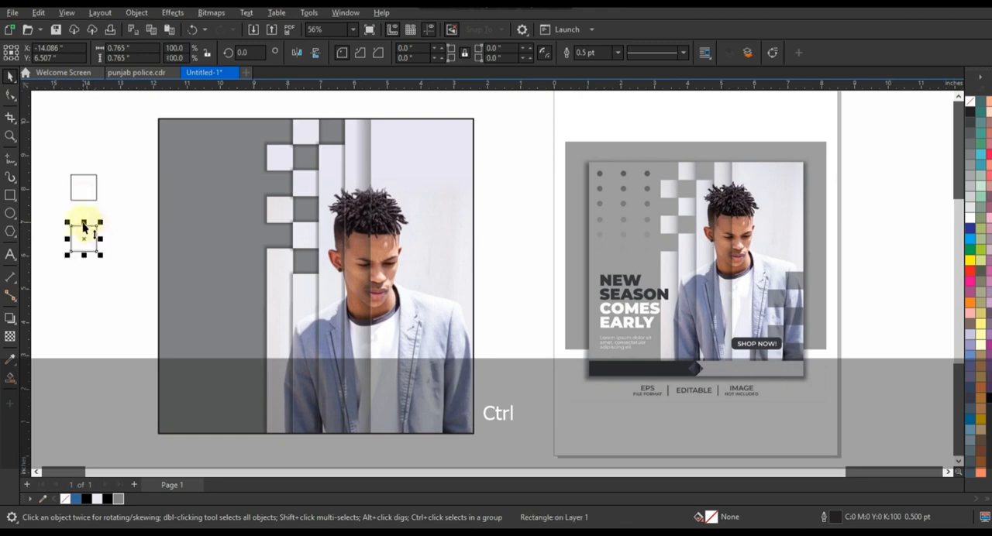
pyautogui.moveTo(75, 277); pyautogui.dragTo(76, 278)
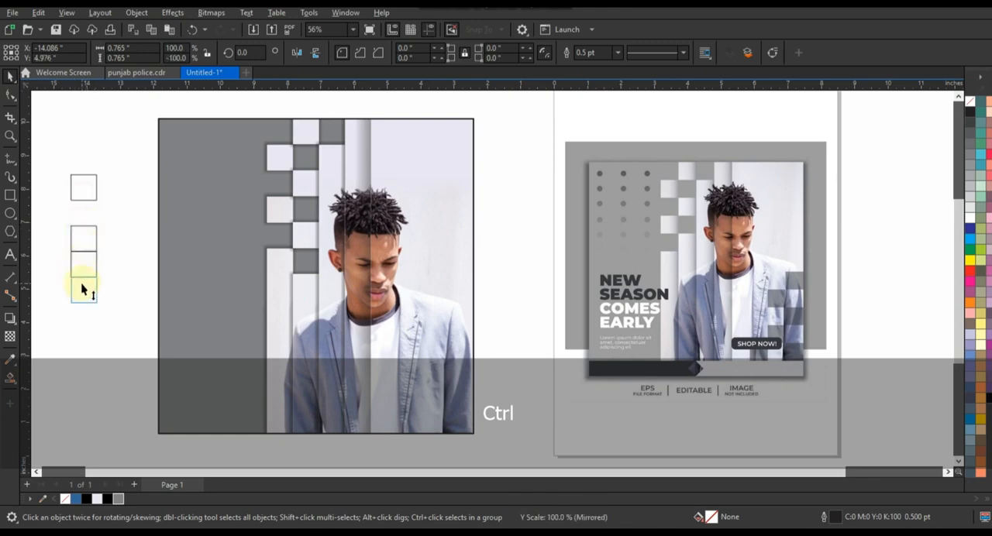
pyautogui.click(109, 224)
# - Add two square copies in an adjoining column to the left, level with the gaps, to form a checkered pattern
pyautogui.click(82, 233)
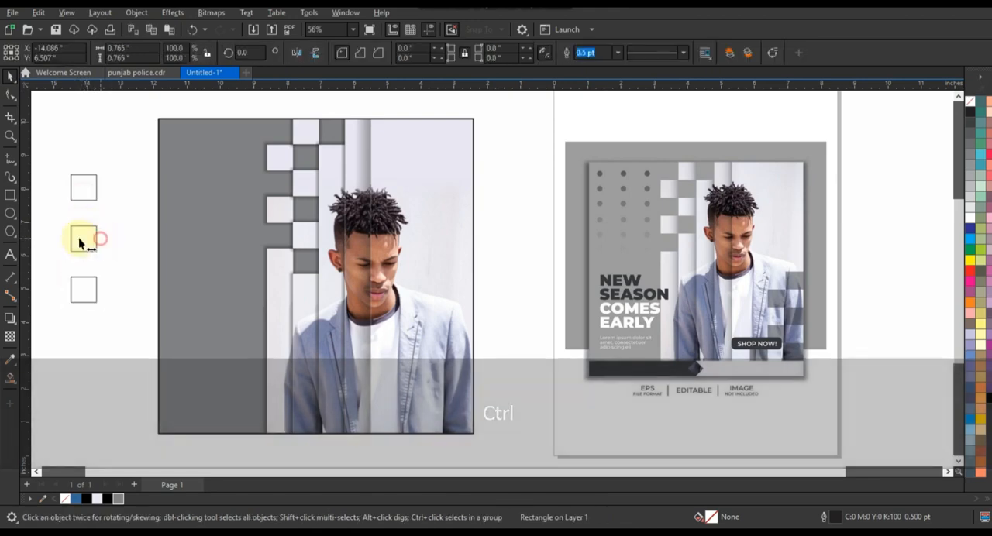
pyautogui.moveTo(79, 240); pyautogui.dragTo(60, 217)
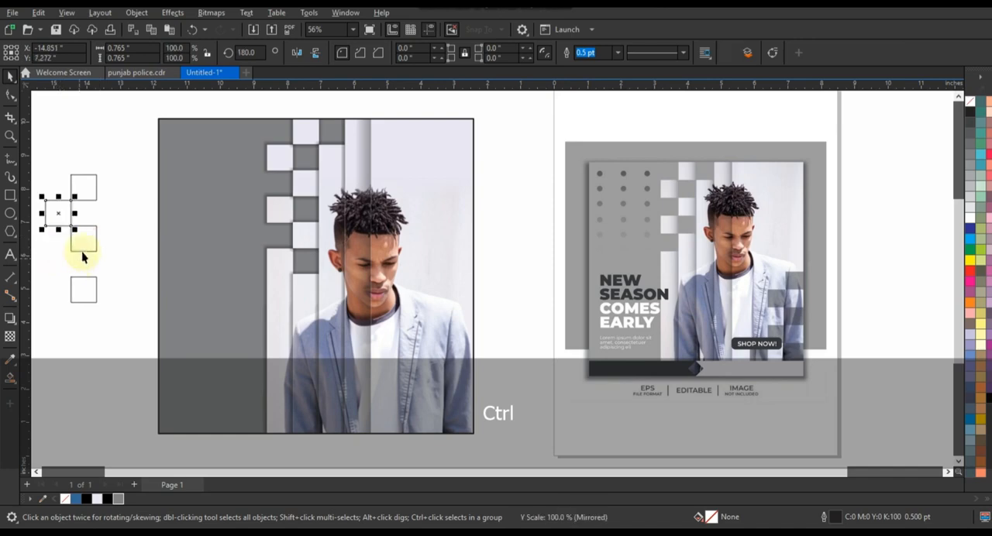
pyautogui.click(95, 247)
pyautogui.moveTo(102, 244); pyautogui.dragTo(56, 268)
# - Fill the five checkered squares with black, apply uniform transparency of 62, and group them
pyautogui.moveTo(131, 153); pyautogui.dragTo(39, 334)
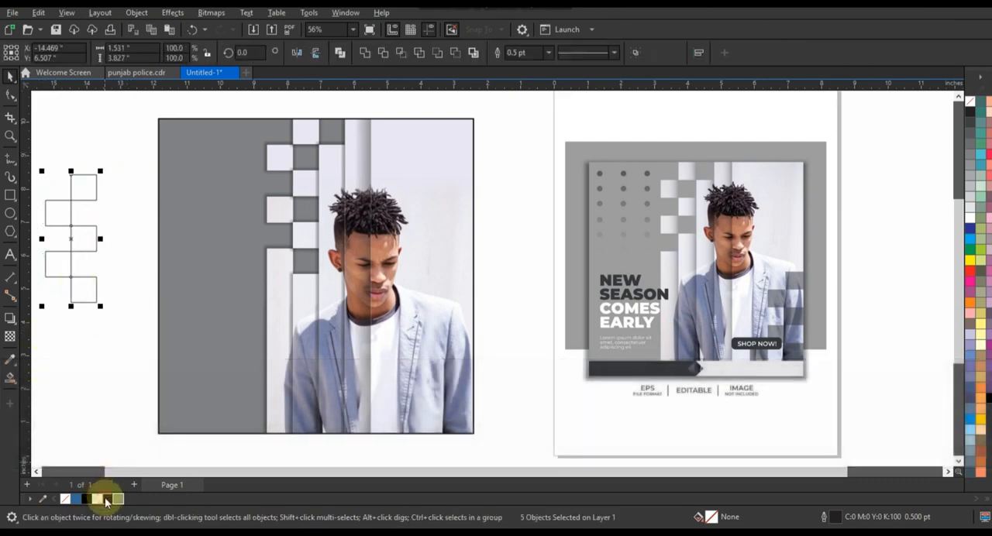
pyautogui.click(105, 497)
pyautogui.click(10, 337)
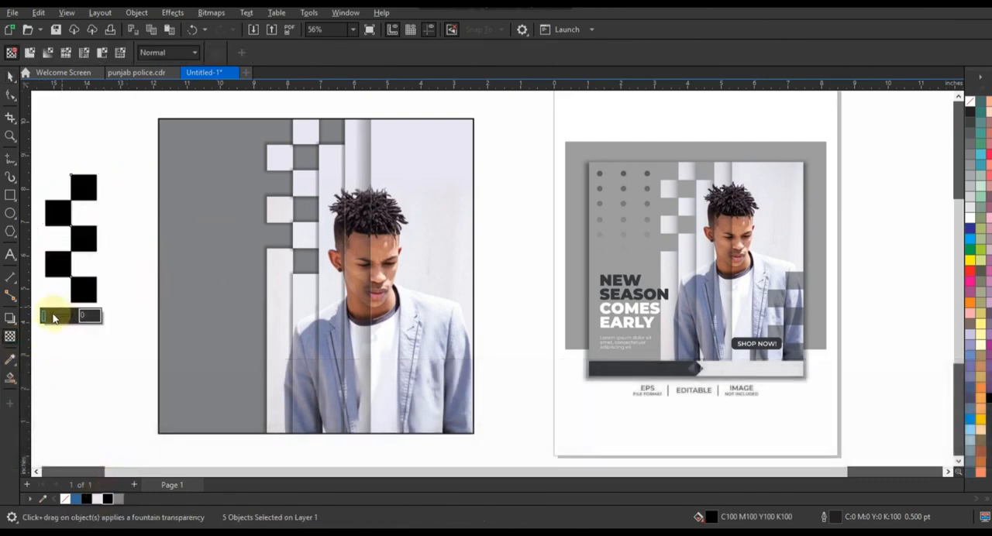
pyautogui.moveTo(53, 317); pyautogui.dragTo(61, 316)
pyautogui.click(10, 75)
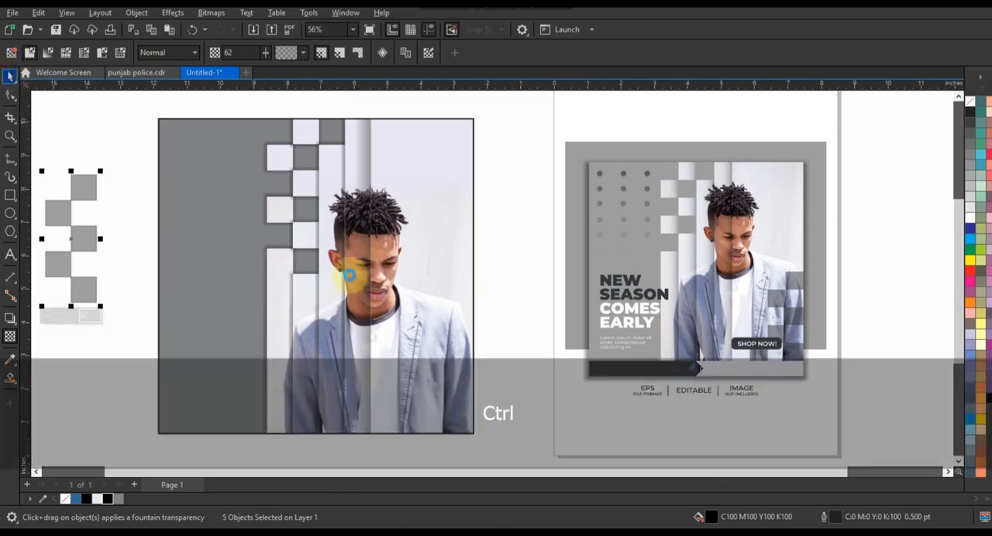
pyautogui.hotkey('ctrl', 'g')
pyautogui.click(930, 113)
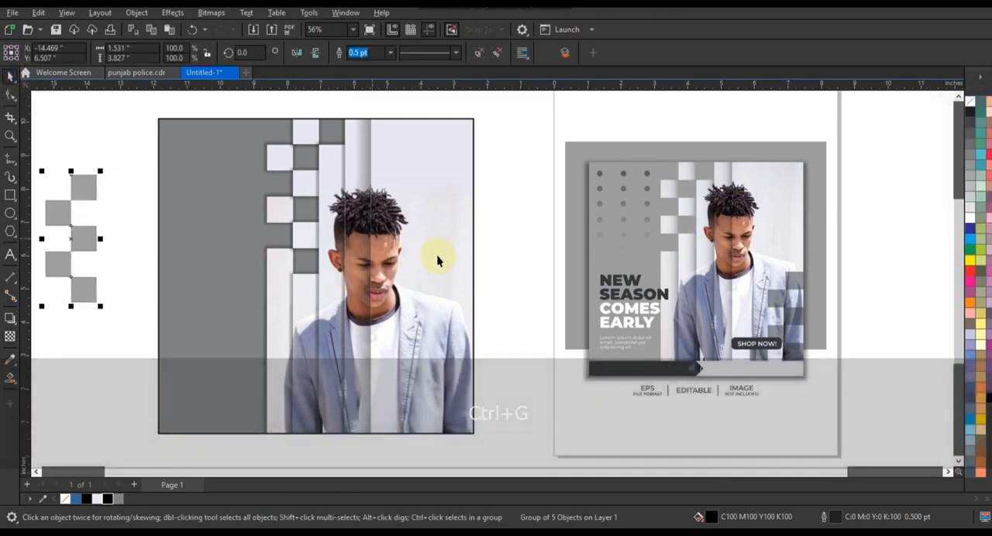
# - Align the checkered group with the square frame's vertical centre and left edge
pyautogui.keyDown('shift'); pyautogui.click(454, 252); pyautogui.keyUp('shift')
pyautogui.press('e')
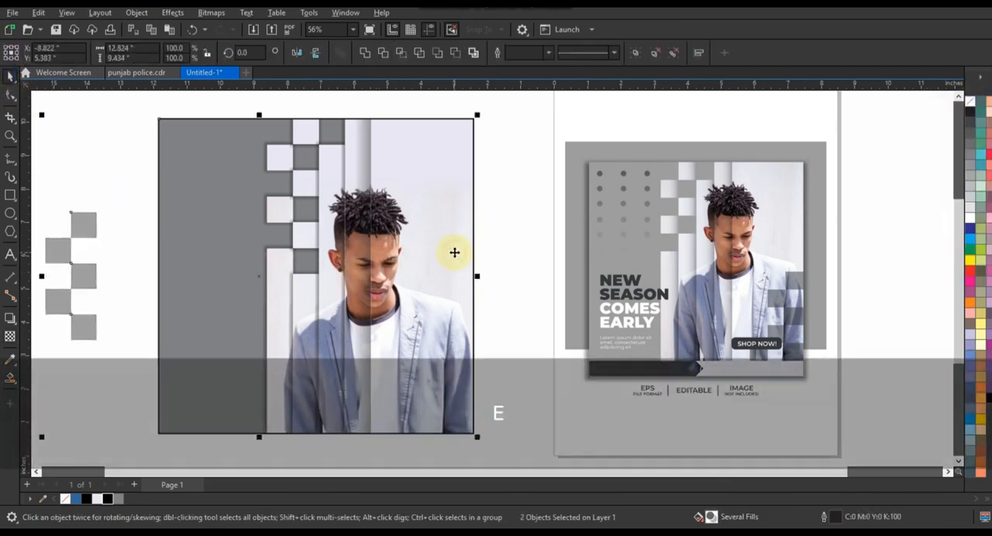
pyautogui.press('l')
pyautogui.click(202, 275)
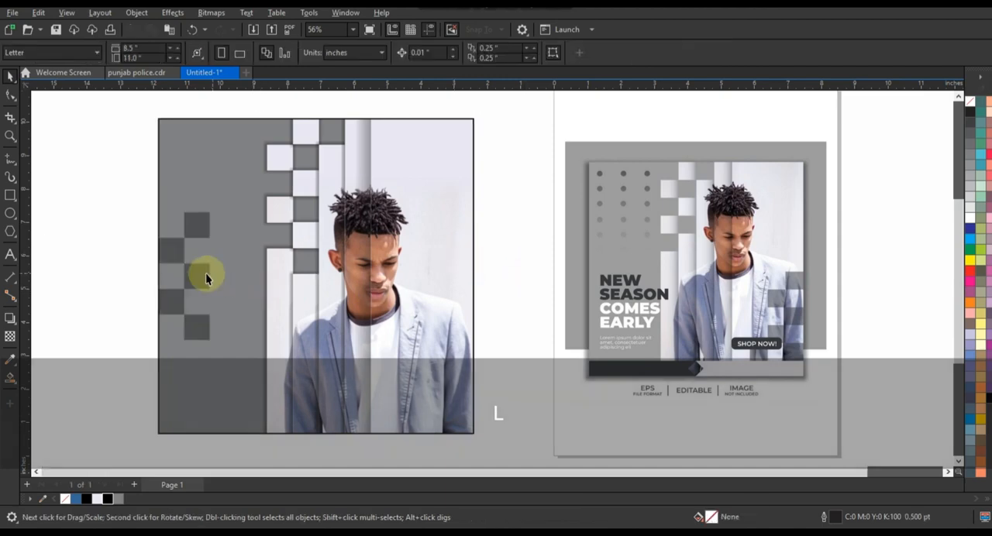
# - Move the checkered group over the lower right part of the man's jacket and align it with the frame's right edge
pyautogui.moveTo(201, 274); pyautogui.dragTo(466, 344)
pyautogui.keyDown('shift'); pyautogui.click(471, 355); pyautogui.keyUp('shift')
pyautogui.press('r')
pyautogui.click(496, 287)
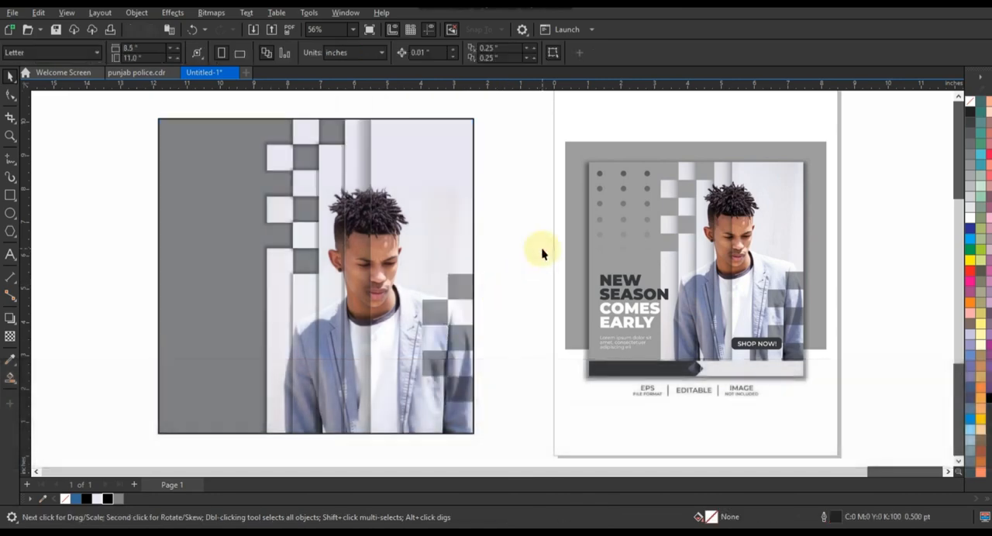
pyautogui.click(10, 136)
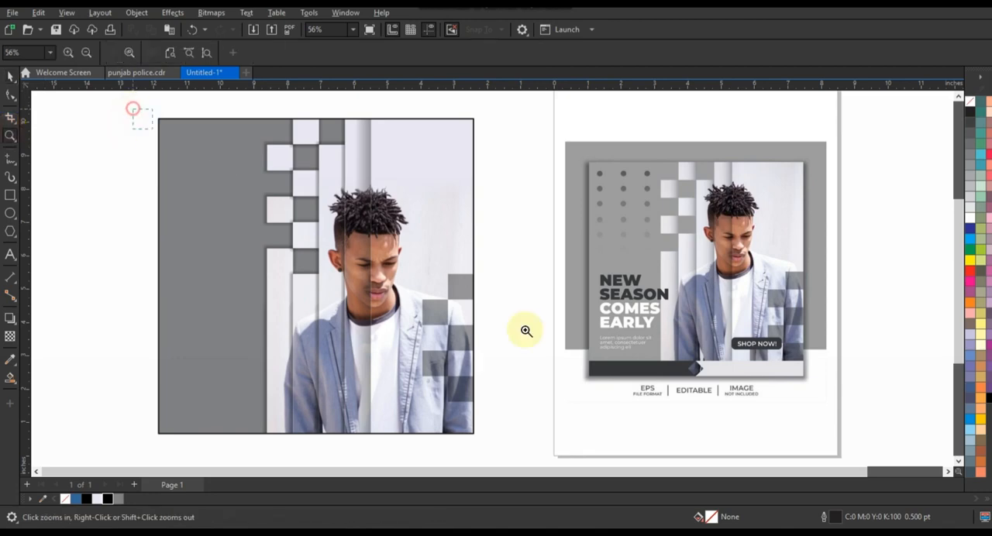
pyautogui.moveTo(133, 109); pyautogui.dragTo(843, 435)
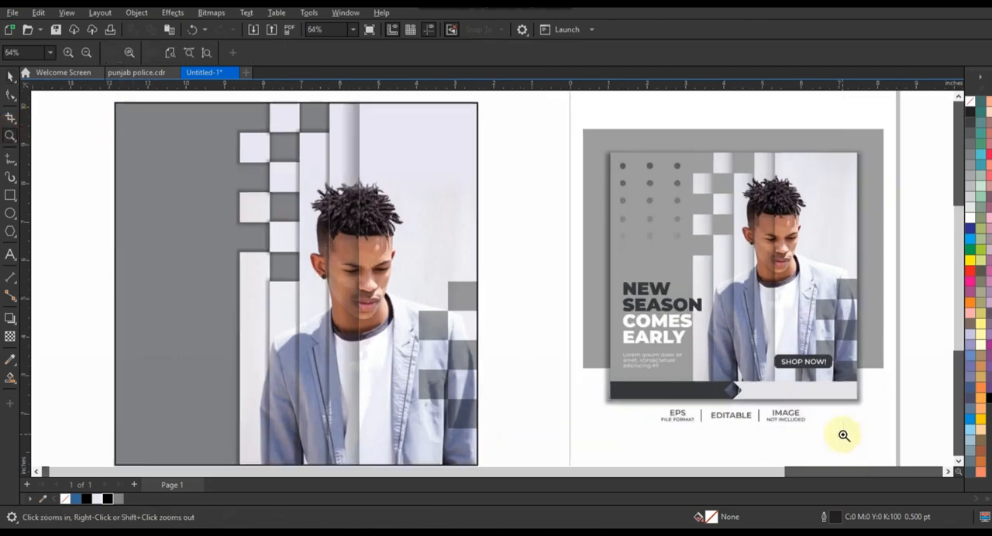